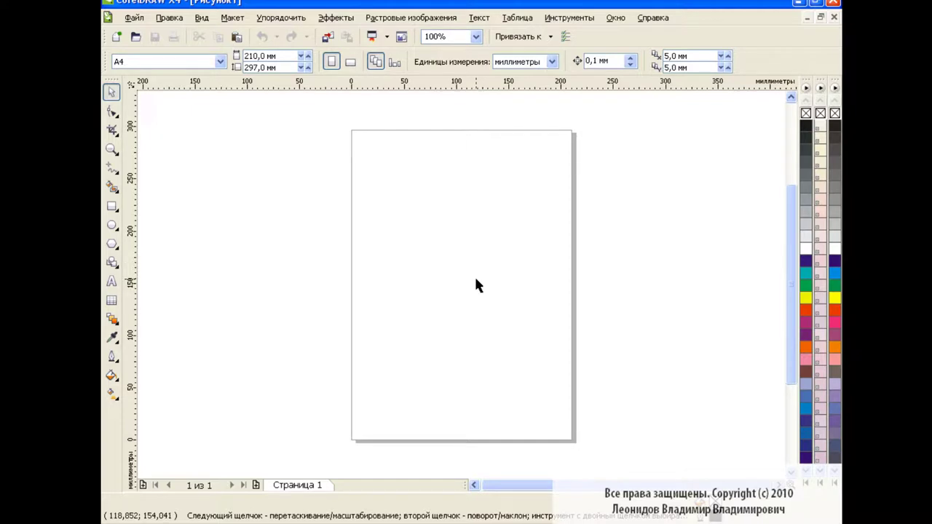
- Draw a tall rectangle on the page and convert it to curves
{"action": "left_click", "coordinate": [112, 206]}
{"action": "mouse_move", "coordinate": [414, 155]}
{"action": "left_mouse_down"}
{"action": "mouse_move", "coordinate": [468, 380]}
{"action": "mouse_move", "coordinate": [522, 420]}
{"action": "left_mouse_up"}
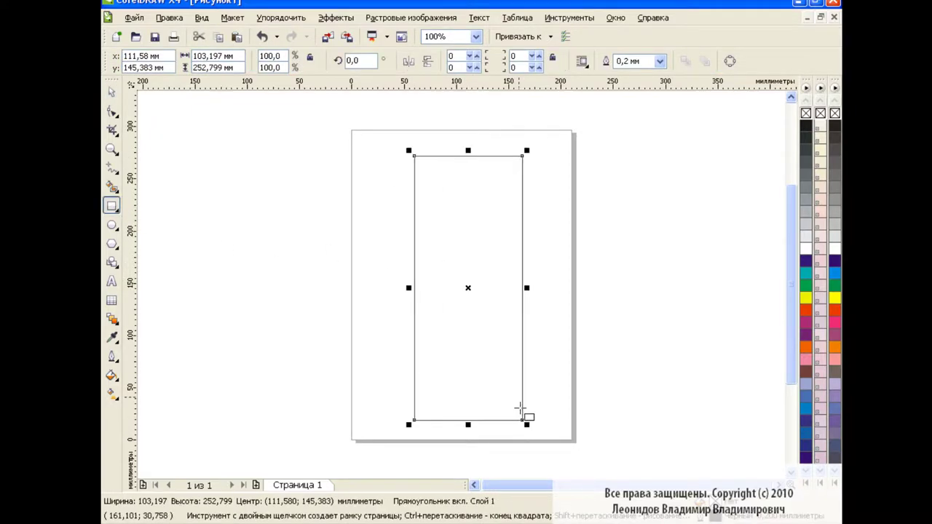
{"action": "left_click", "coordinate": [112, 91]}
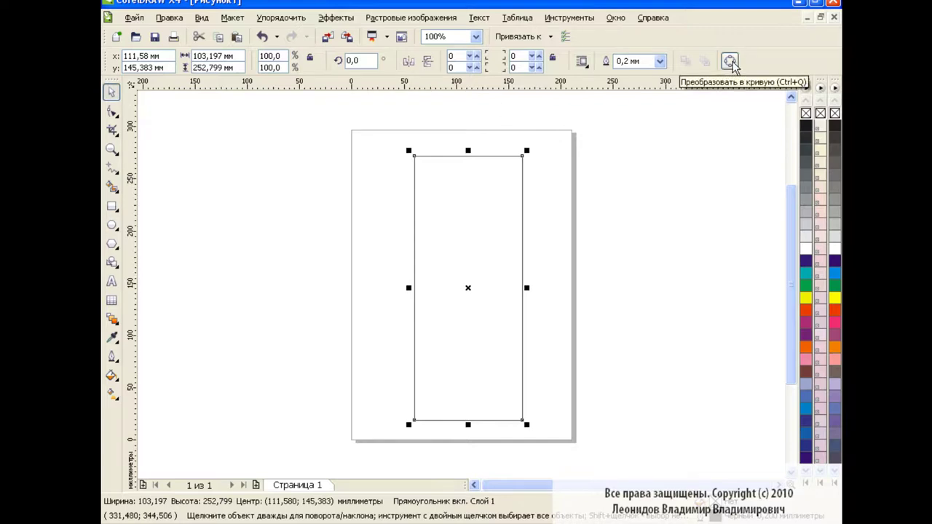
{"action": "left_click", "coordinate": [730, 61]}
- Drag the corner nodes so the outline tapers from a wide top to a narrow bottom
{"action": "left_click", "coordinate": [111, 111]}
{"action": "left_click_drag", "start_coordinate": [414, 155], "coordinate": [399, 170]}
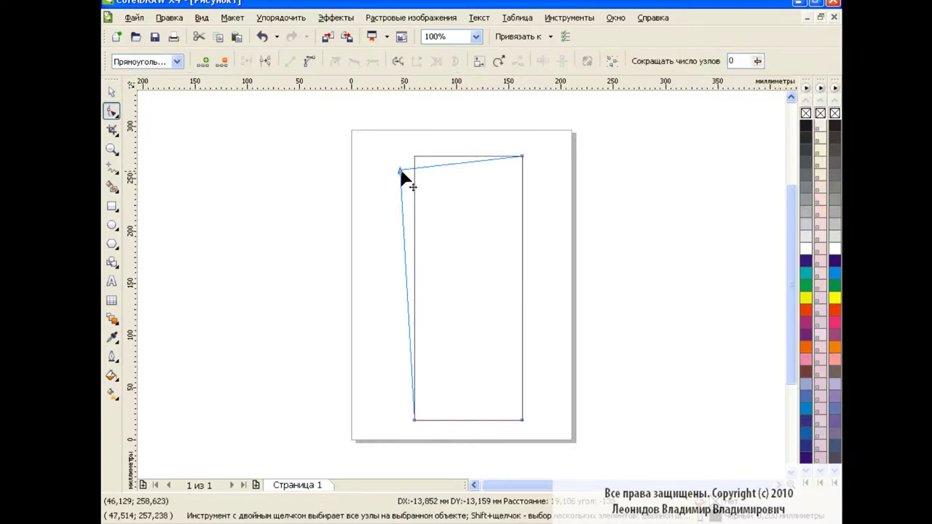
{"action": "left_click_drag", "start_coordinate": [522, 420], "coordinate": [498, 420]}
{"action": "left_click_drag", "start_coordinate": [414, 420], "coordinate": [424, 420]}
{"action": "left_click_drag", "start_coordinate": [400, 170], "coordinate": [392, 170]}
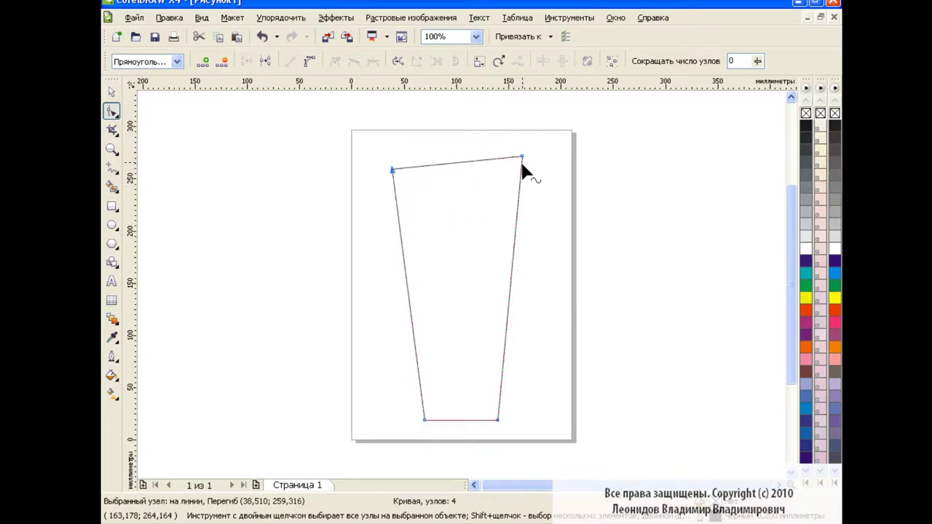
{"action": "left_click_drag", "start_coordinate": [521, 155], "coordinate": [522, 162]}
{"action": "left_click", "coordinate": [111, 91]}
{"action": "left_click", "coordinate": [335, 335]}
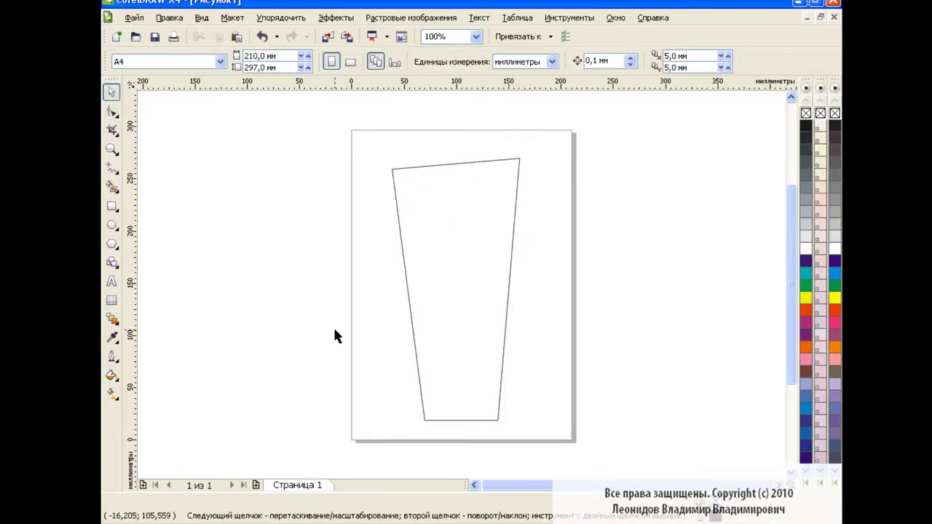
- Draw a thin strip across the lower tube and Smart Fill the enclosed upper body area
{"action": "left_click", "coordinate": [111, 206]}
{"action": "left_click_drag", "start_coordinate": [410, 372], "coordinate": [512, 378]}
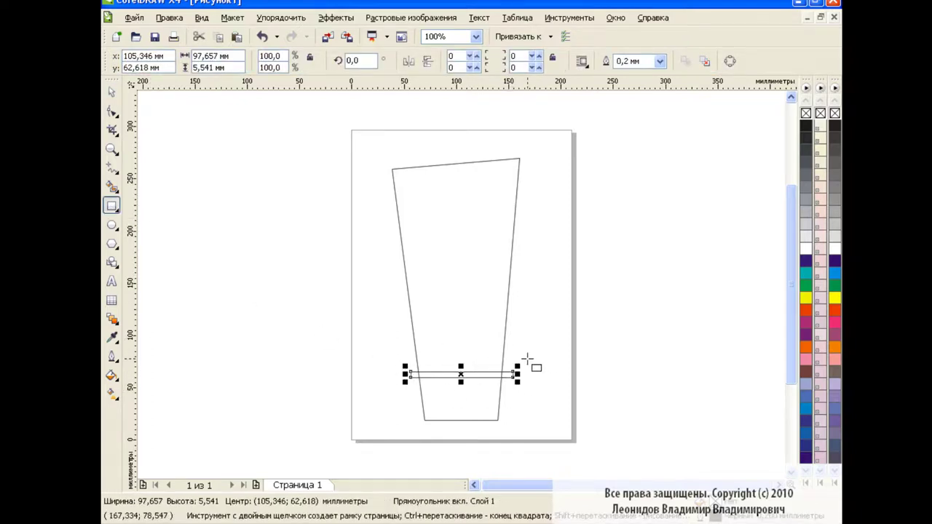
{"action": "left_click", "coordinate": [111, 187]}
{"action": "left_click", "coordinate": [298, 61]}
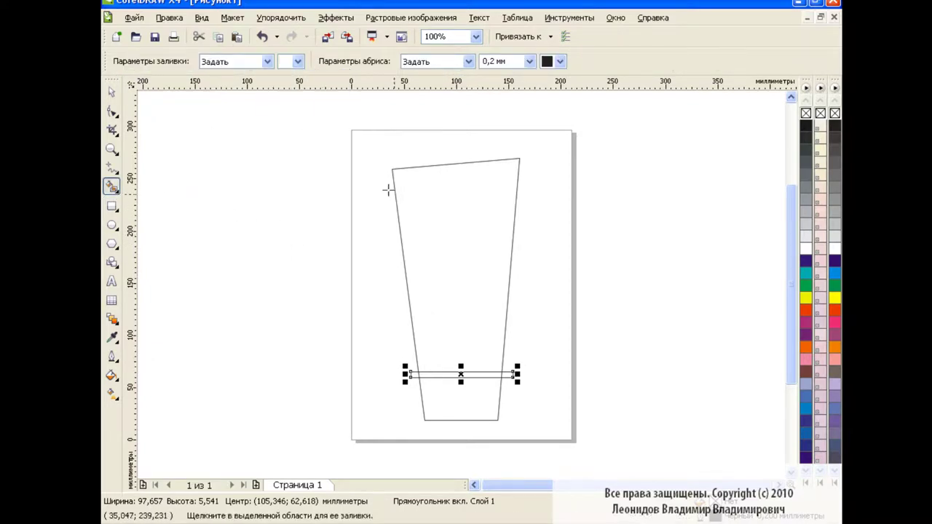
{"action": "left_click", "coordinate": [461, 237]}
- Delete the thin strip, leaving the body and base as separate shapes
{"action": "key", "text": "space"}
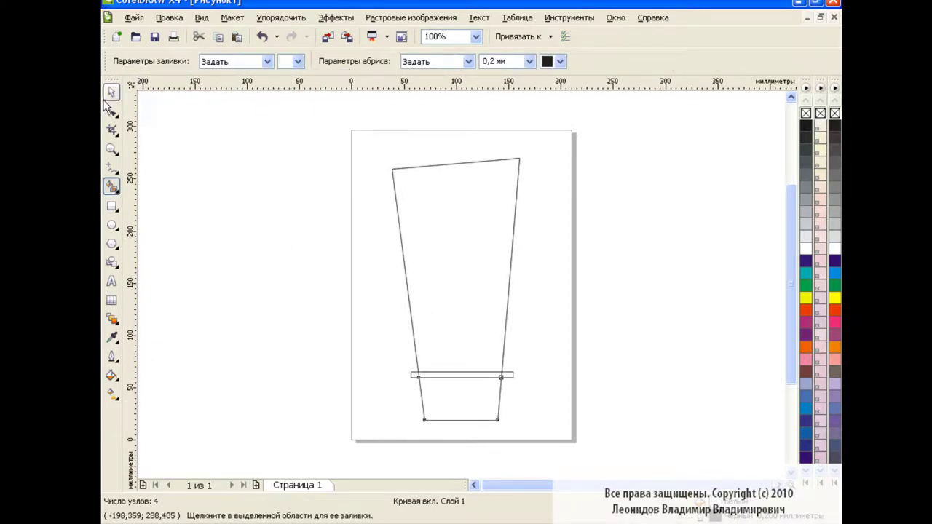
{"action": "left_click", "coordinate": [307, 304]}
{"action": "left_click", "coordinate": [513, 376]}
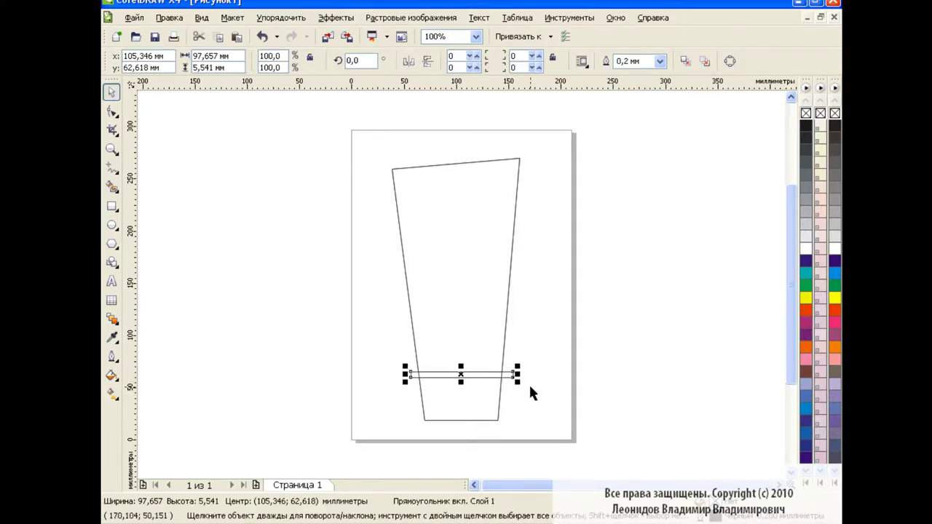
{"action": "key", "text": "Delete"}
{"action": "left_click", "coordinate": [508, 374]}
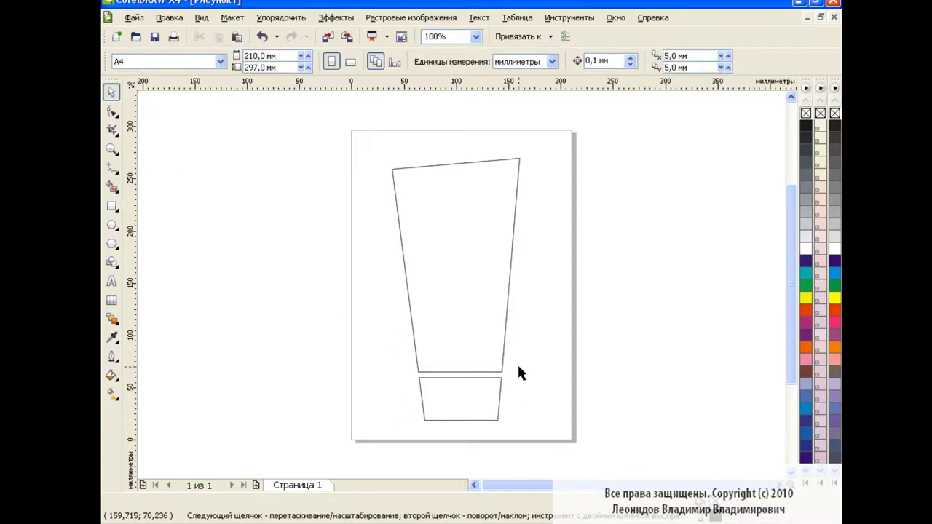
- Convert the tube body's straight segments into editable curves
{"action": "left_click", "coordinate": [511, 266]}
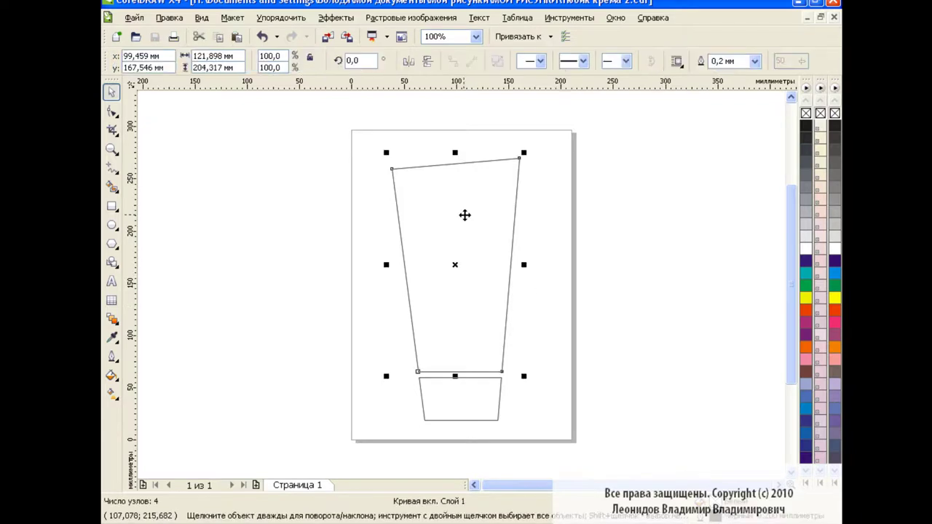
{"action": "key", "text": "F10"}
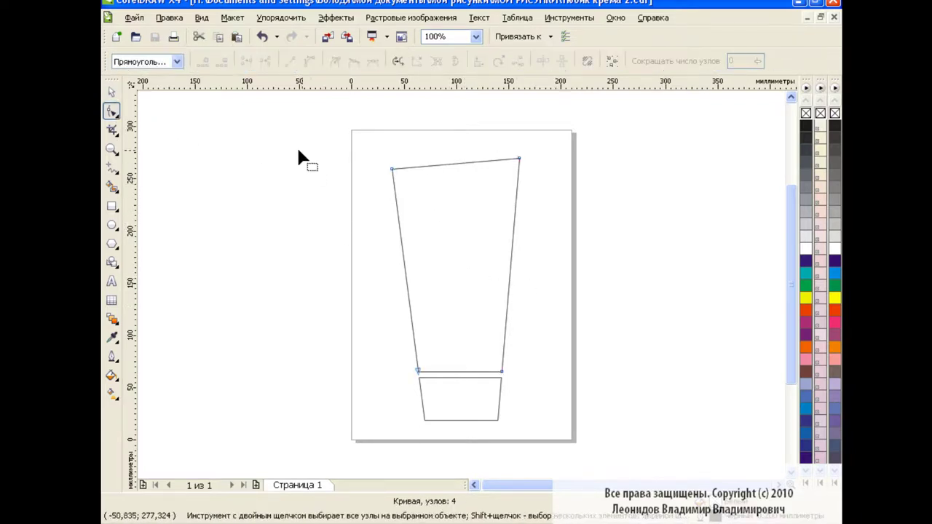
{"action": "left_click_drag", "start_coordinate": [357, 142], "coordinate": [547, 371]}
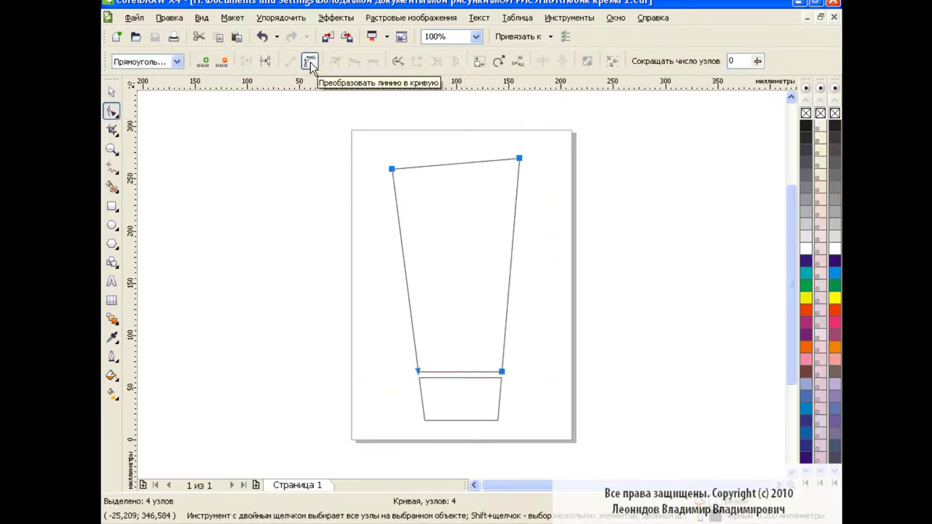
{"action": "left_click", "coordinate": [310, 62]}
{"action": "left_click_drag", "start_coordinate": [395, 357], "coordinate": [514, 430]}
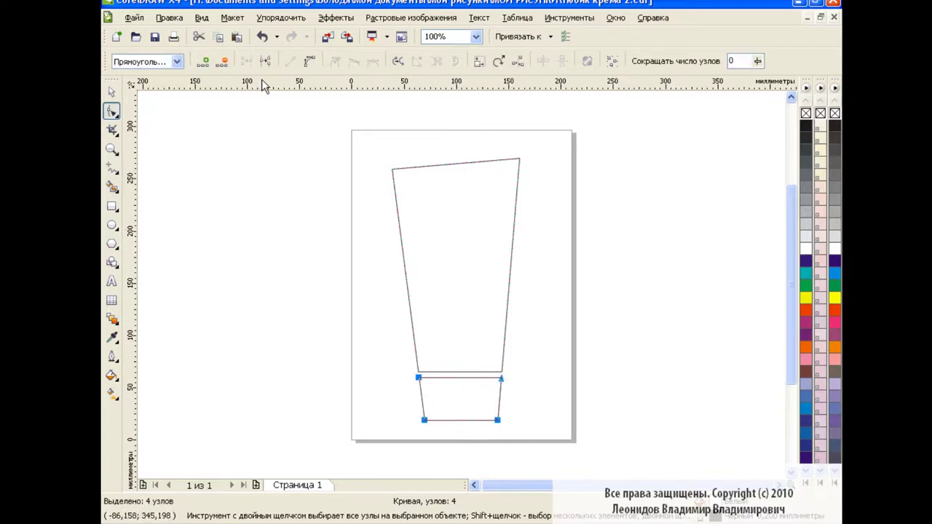
{"action": "left_click", "coordinate": [552, 316]}
- Bow the base's top and bottom edges downward and curve the tube's left and right sides slightly
{"action": "left_click_drag", "start_coordinate": [460, 378], "coordinate": [463, 378]}
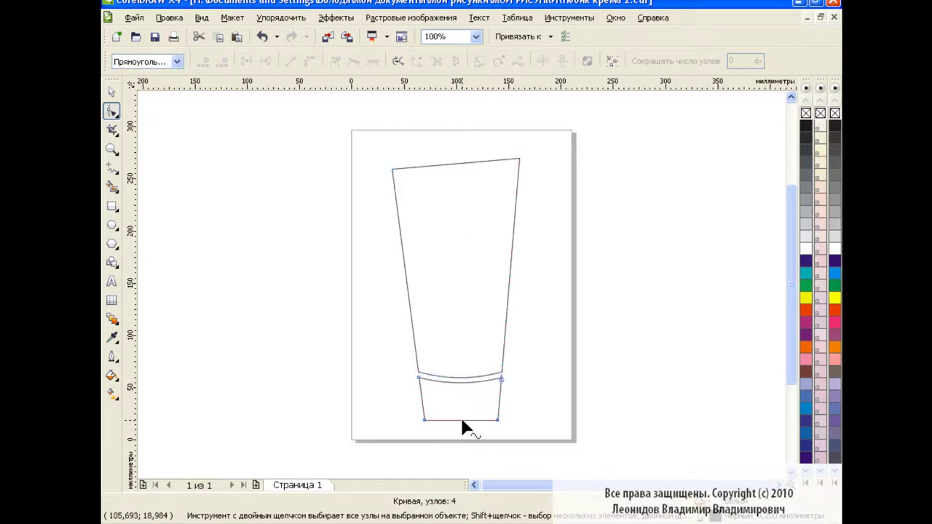
{"action": "left_click_drag", "start_coordinate": [460, 420], "coordinate": [462, 427]}
{"action": "left_click_drag", "start_coordinate": [507, 286], "coordinate": [510, 295]}
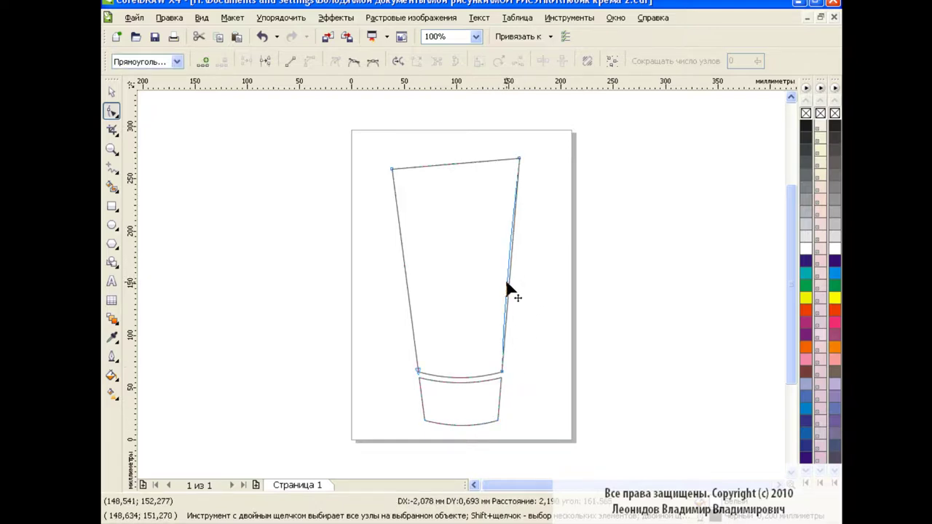
{"action": "left_click_drag", "start_coordinate": [407, 287], "coordinate": [413, 295]}
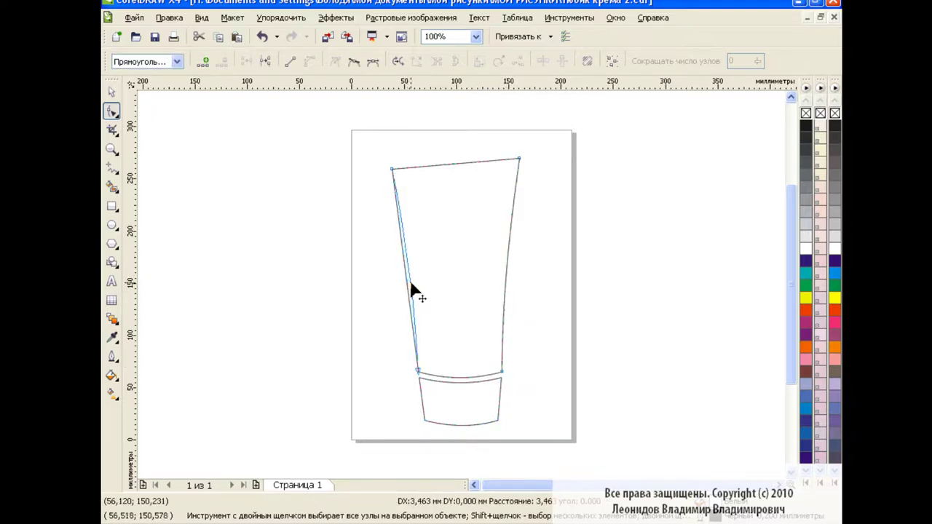
{"action": "key", "text": "space"}
{"action": "left_click", "coordinate": [334, 270]}
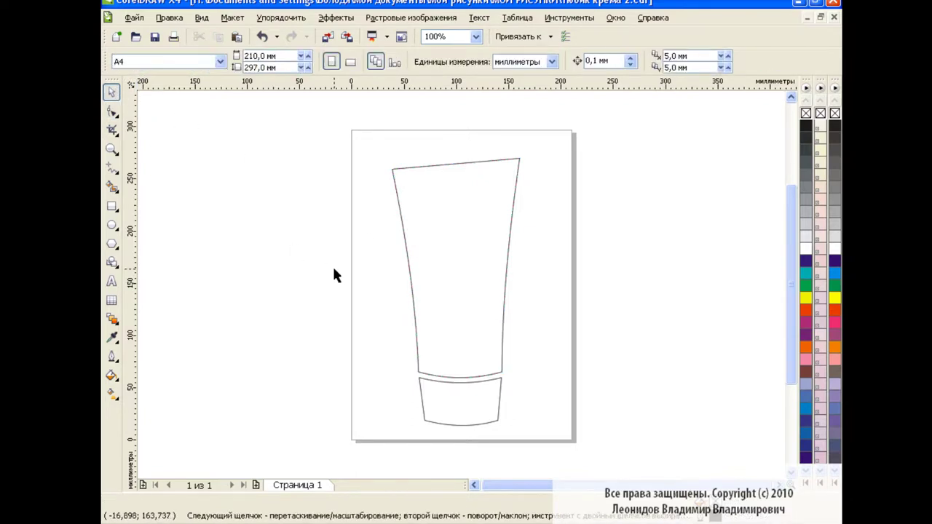
- Place small circles on the tube's top-left and top-right corners
{"action": "left_click", "coordinate": [112, 225]}
{"action": "mouse_move", "coordinate": [368, 226]}
{"action": "left_mouse_down"}
{"action": "mouse_move", "coordinate": [382, 239]}
{"action": "mouse_move", "coordinate": [518, 168]}
{"action": "left_mouse_up"}
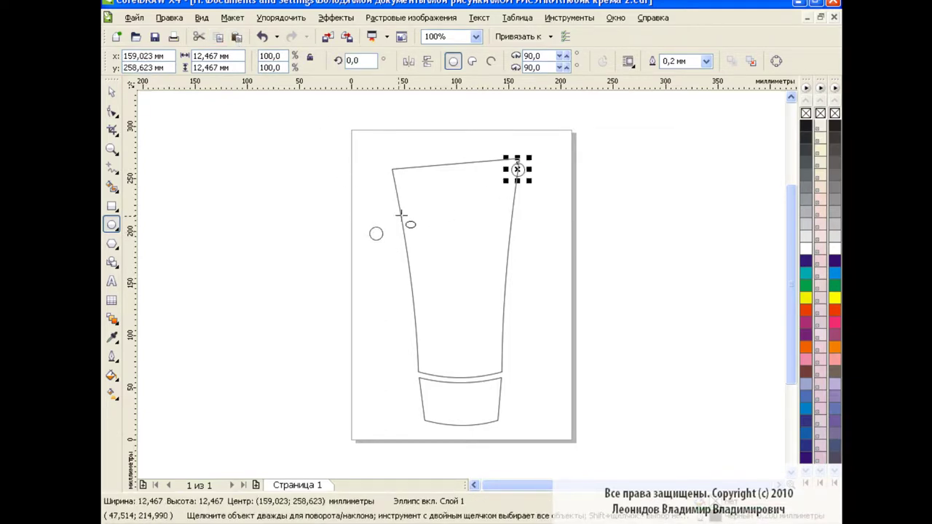
{"action": "left_click", "coordinate": [375, 233]}
{"action": "key", "text": "space"}
{"action": "left_click_drag", "start_coordinate": [376, 233], "coordinate": [393, 179]}
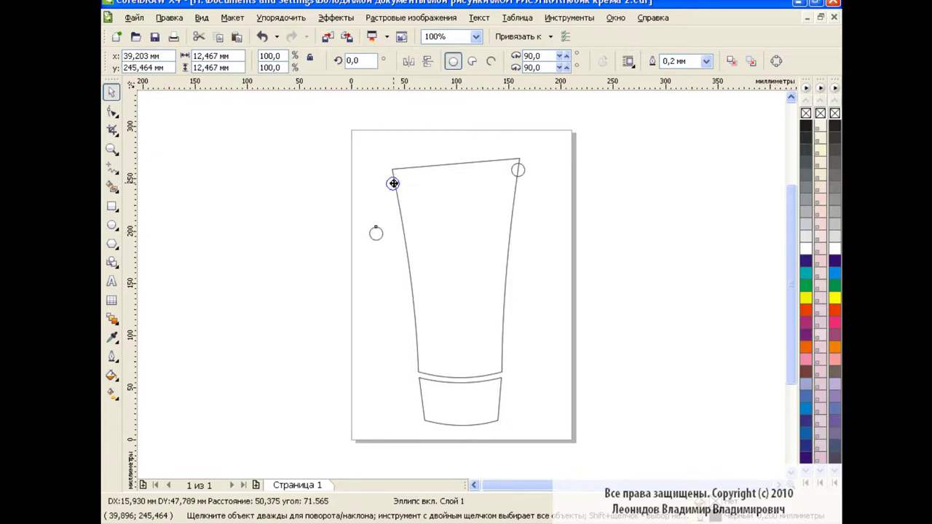
{"action": "left_click", "coordinate": [329, 236]}
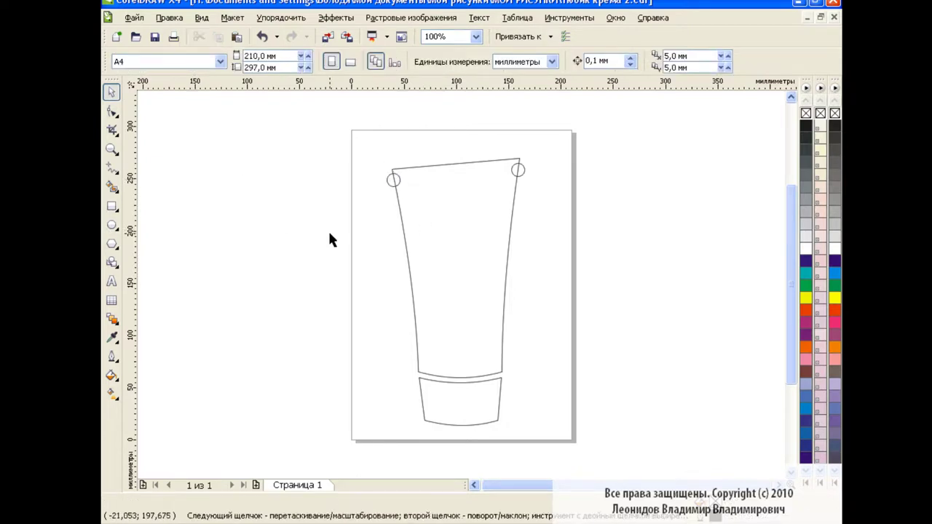
- Weld both corner circles and the tube body into one outline
{"action": "left_click", "coordinate": [390, 182]}
{"action": "left_click", "coordinate": [451, 163], "text": "shift"}
{"action": "left_click", "coordinate": [520, 168], "text": "shift"}
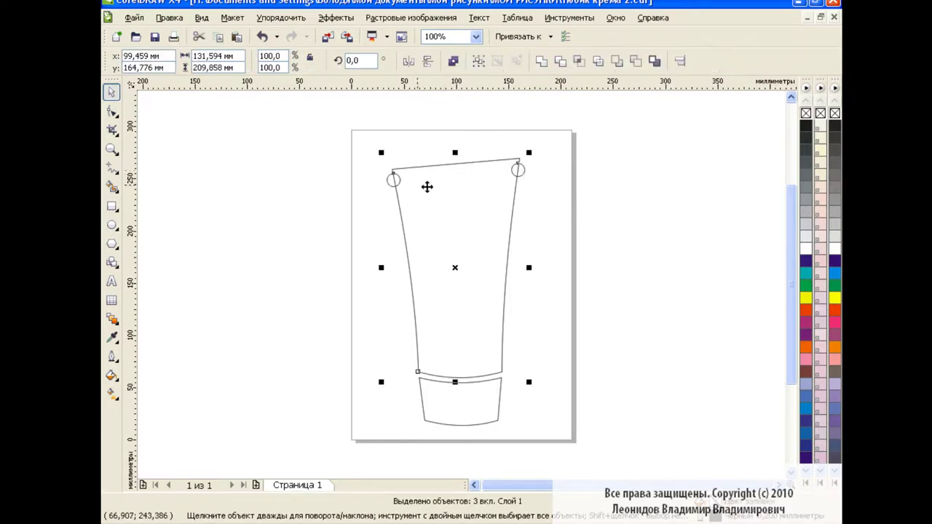
{"action": "left_click", "coordinate": [541, 60]}
{"action": "left_click", "coordinate": [540, 193]}
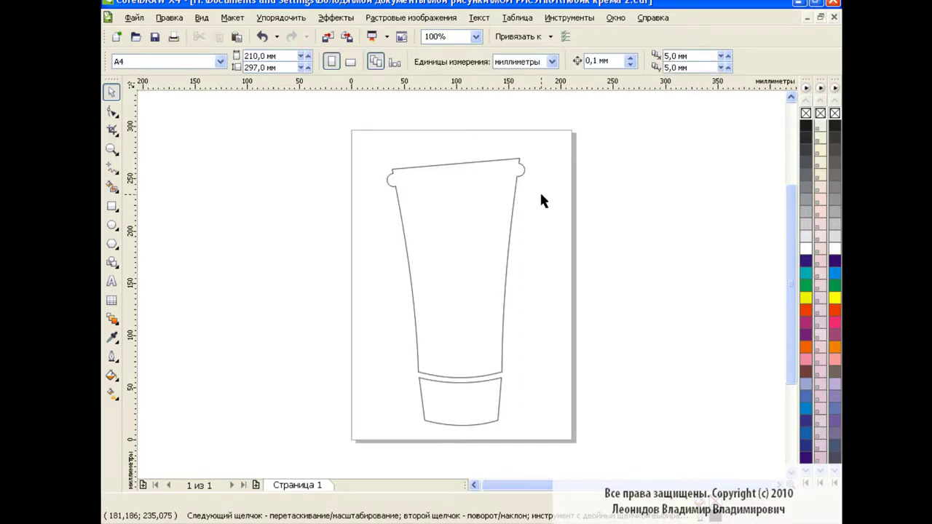
- Draw a flat ellipse across the body/cap seam and zoom to 400%
{"action": "left_click", "coordinate": [111, 225]}
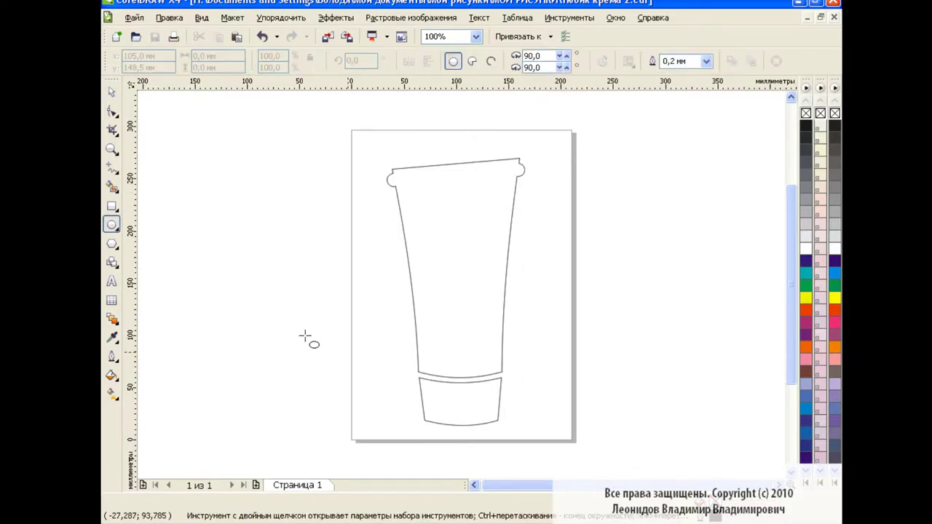
{"action": "left_click_drag", "start_coordinate": [417, 369], "coordinate": [504, 381]}
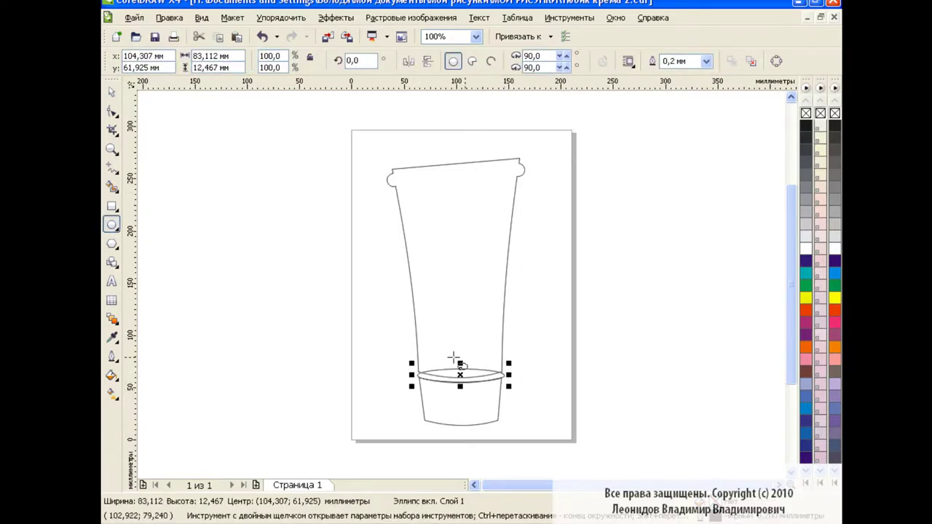
{"action": "left_click", "coordinate": [475, 37]}
{"action": "left_click", "coordinate": [441, 154]}
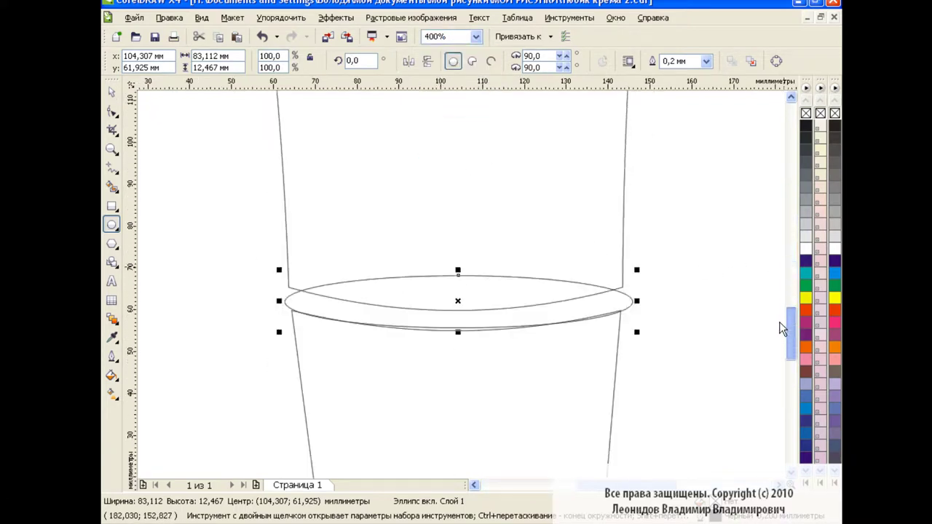
- Resize and reposition the ellipse to about 79 mm wide so it fits the seam
{"action": "left_click", "coordinate": [111, 92]}
{"action": "left_click_drag", "start_coordinate": [458, 276], "coordinate": [458, 277]}
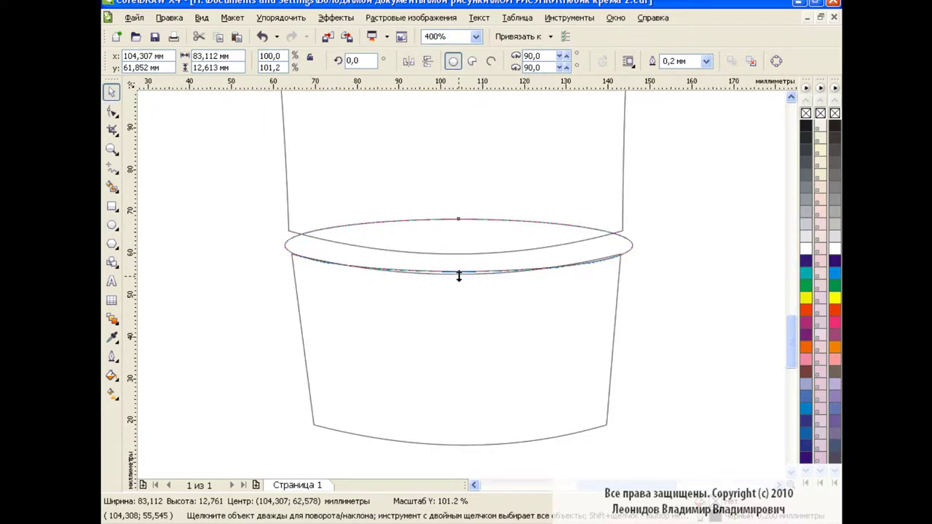
{"action": "left_click_drag", "start_coordinate": [280, 213], "coordinate": [287, 214]}
{"action": "left_click_drag", "start_coordinate": [463, 250], "coordinate": [456, 247]}
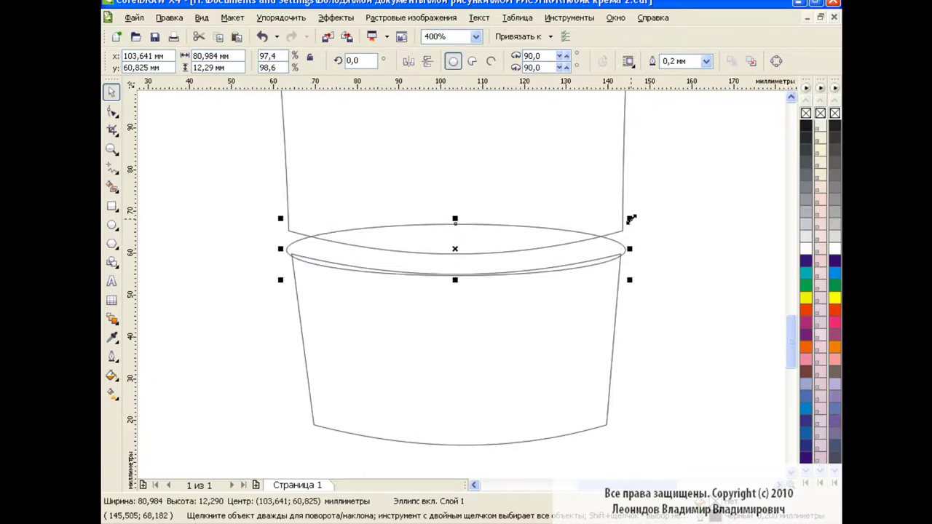
{"action": "left_click_drag", "start_coordinate": [623, 247], "coordinate": [616, 247]}
{"action": "left_click_drag", "start_coordinate": [455, 249], "coordinate": [457, 225]}
{"action": "left_click_drag", "start_coordinate": [624, 252], "coordinate": [624, 251]}
{"action": "key", "text": "Escape"}
{"action": "left_click", "coordinate": [603, 254]}
{"action": "key", "text": "Escape"}
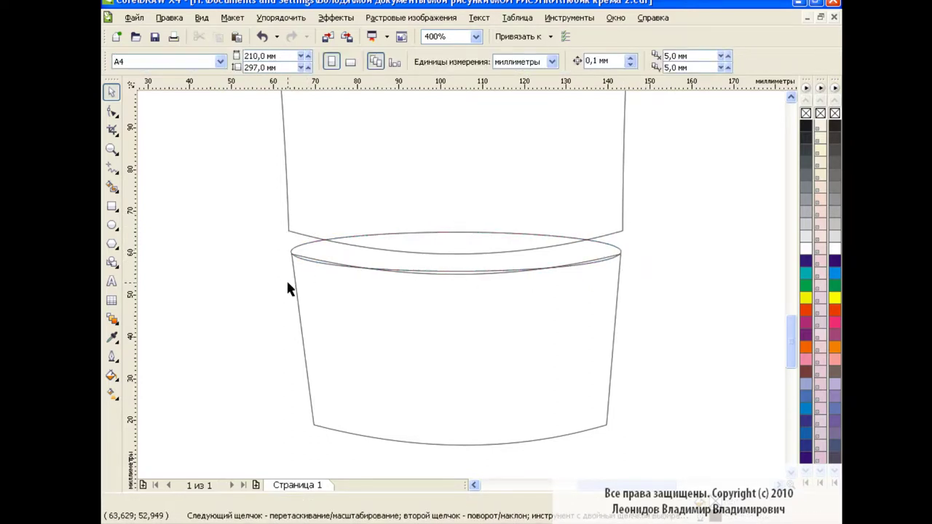
- Fill the seam ellipse salmon pink and send it behind the tube body
{"action": "left_click", "coordinate": [453, 271]}
{"action": "left_click_drag", "start_coordinate": [455, 274], "coordinate": [455, 277]}
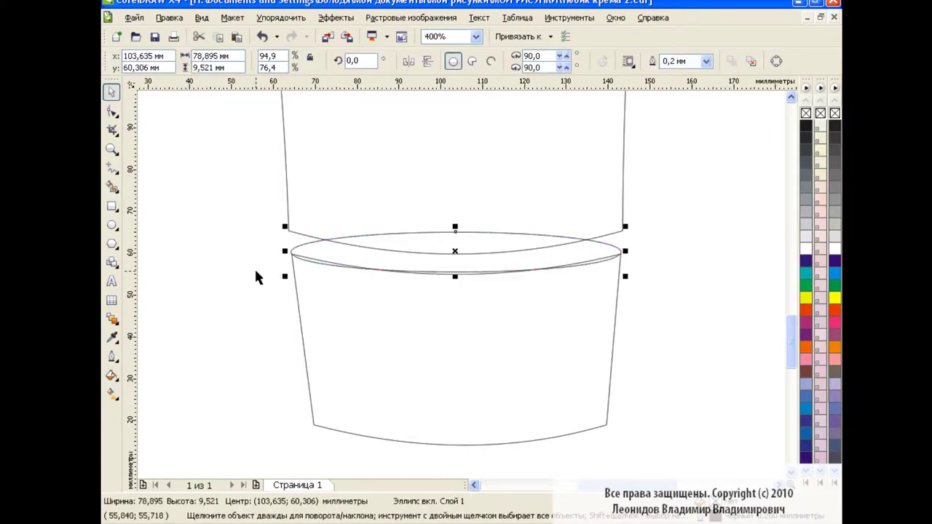
{"action": "left_click", "coordinate": [825, 355]}
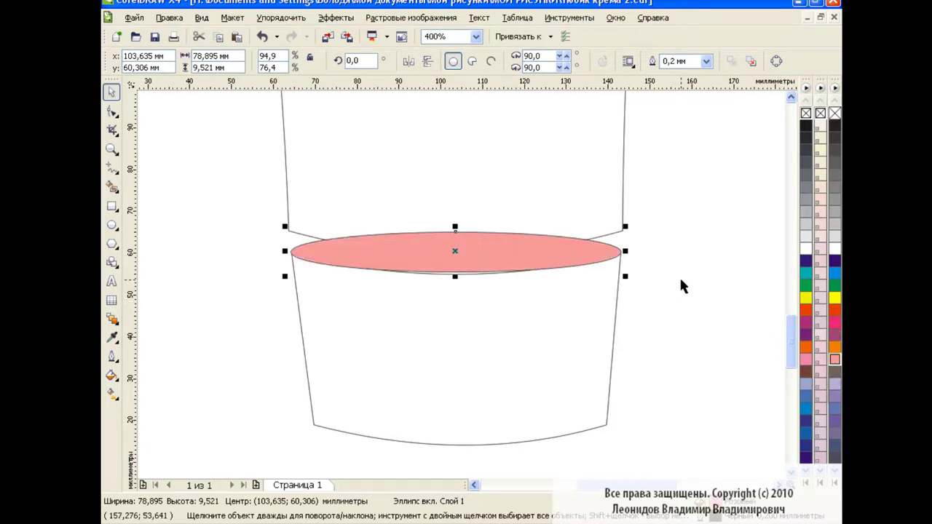
{"action": "key", "text": "ctrl+Page_Down"}
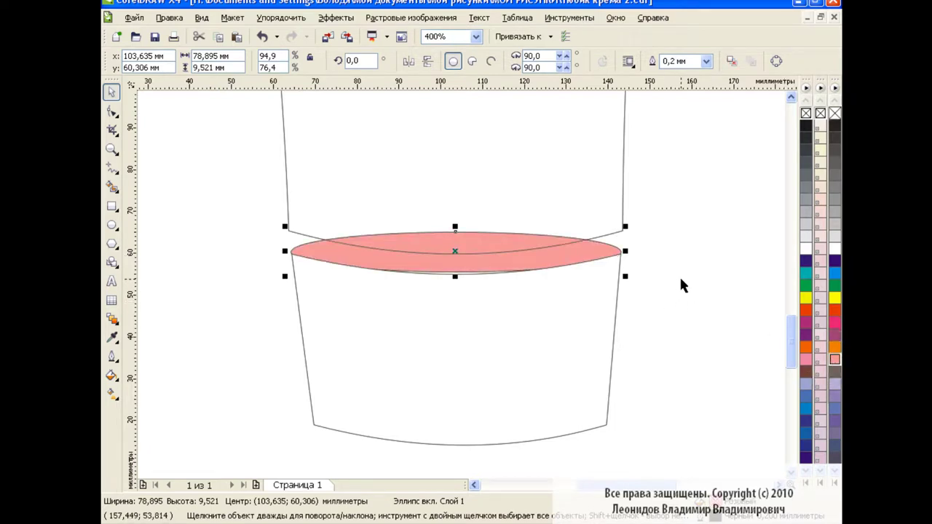
{"action": "left_click", "coordinate": [701, 251]}
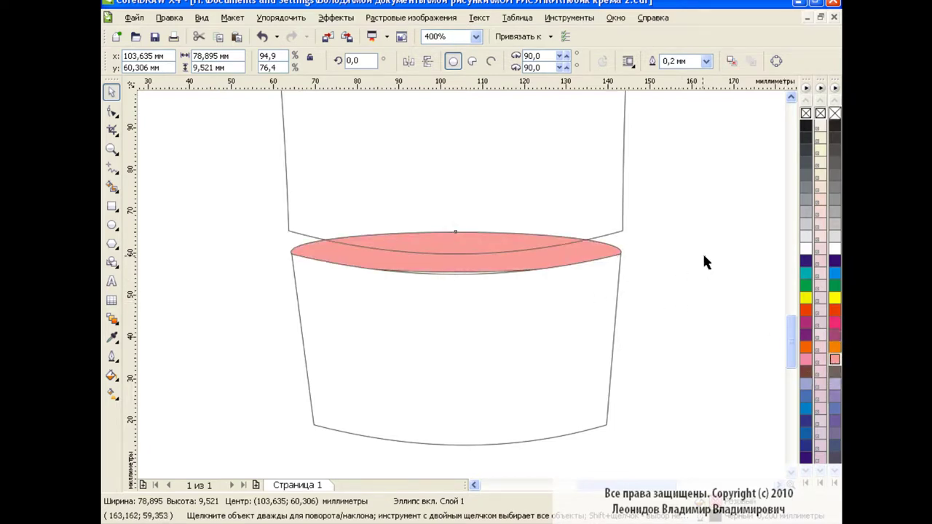
- Slightly reshape the cup's top curve, then zoom out to show the whole page
{"action": "left_click", "coordinate": [474, 272]}
{"action": "key", "text": "F10"}
{"action": "left_click_drag", "start_coordinate": [452, 270], "coordinate": [454, 274]}
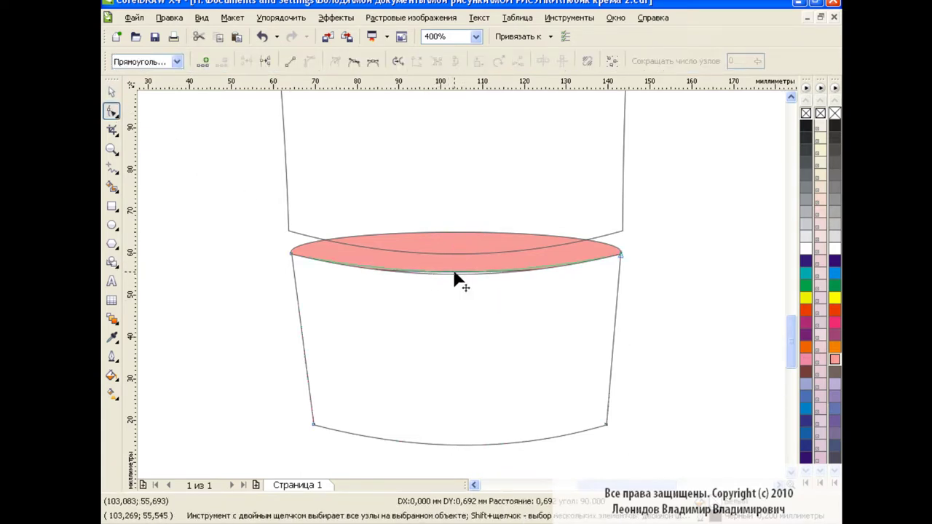
{"action": "left_click", "coordinate": [453, 257]}
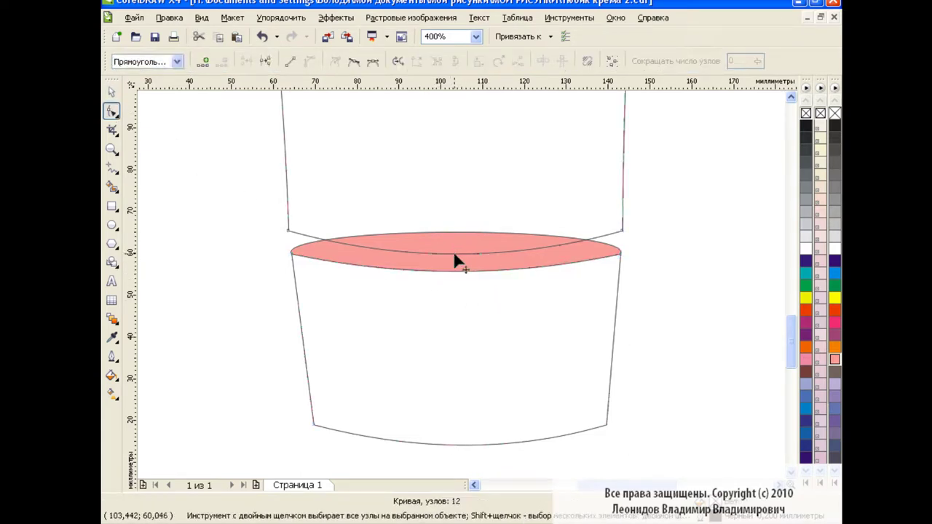
{"action": "key", "text": "space"}
{"action": "left_click", "coordinate": [227, 271]}
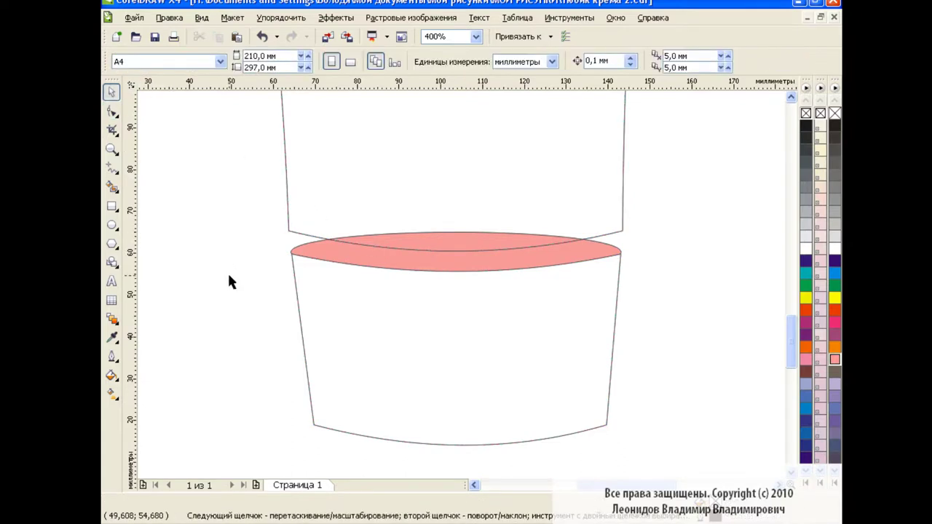
{"action": "left_click", "coordinate": [475, 36]}
{"action": "left_click", "coordinate": [454, 126]}
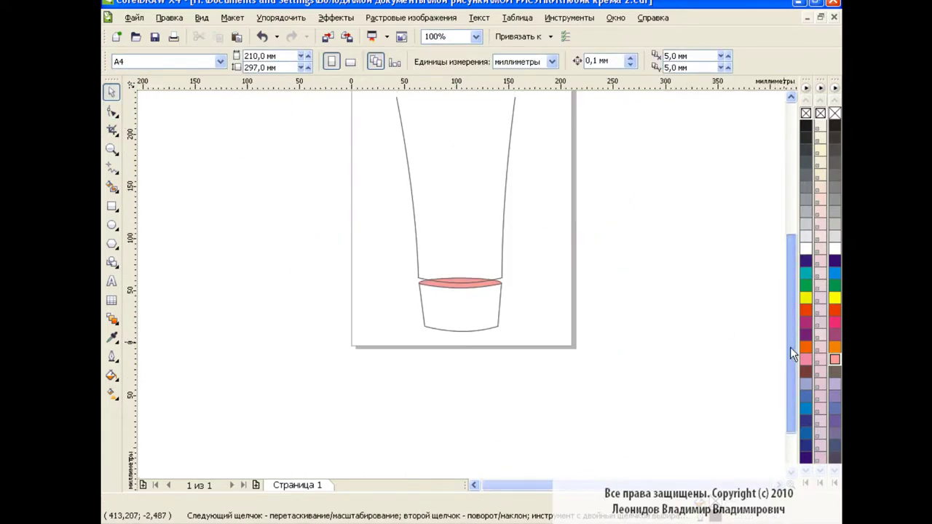
- Give the tube body and the bottom cap a grey palette fill, leaving the salmon band showing
{"action": "left_click", "coordinate": [495, 407]}
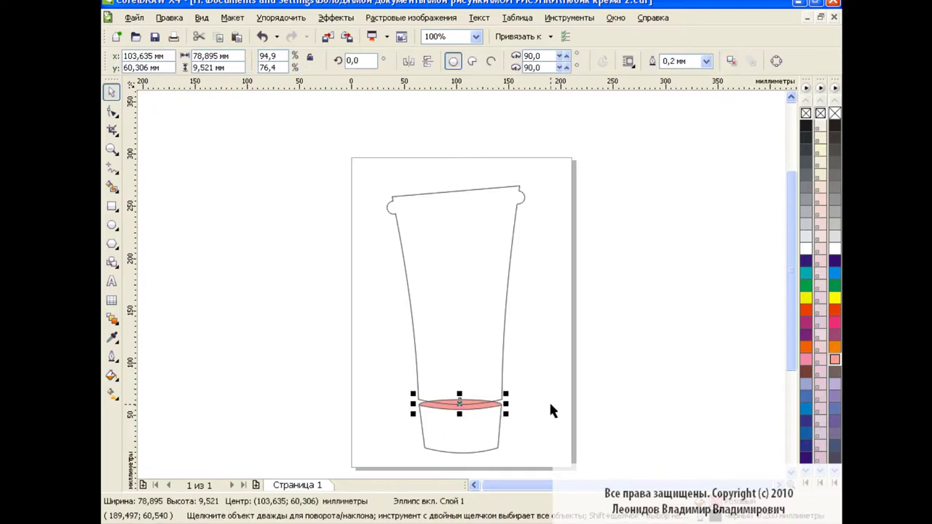
{"action": "left_click", "coordinate": [548, 408]}
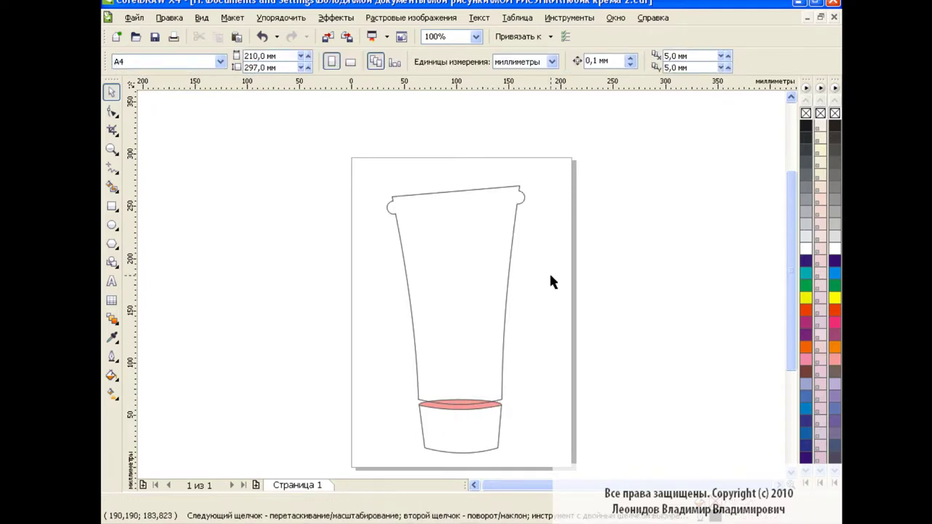
{"action": "left_click", "coordinate": [485, 268]}
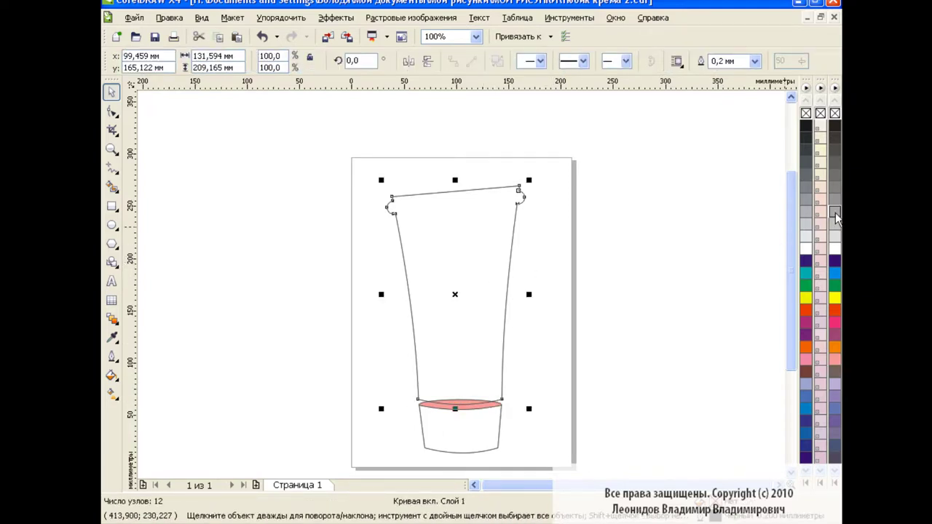
{"action": "left_click", "coordinate": [835, 216]}
{"action": "left_click", "coordinate": [476, 430]}
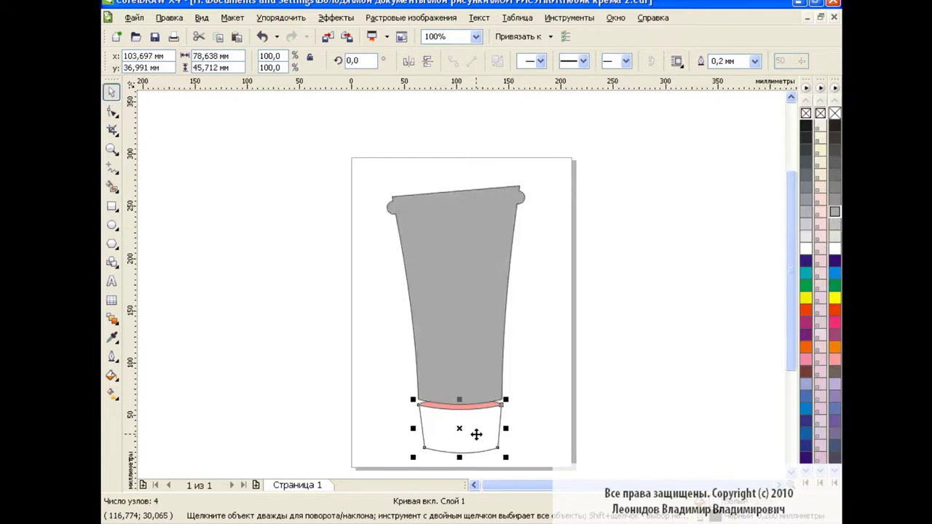
{"action": "left_click", "coordinate": [833, 211]}
{"action": "scroll", "coordinate": [783, 240], "scroll_direction": "down", "scroll_amount": 2}
{"action": "scroll", "coordinate": [784, 242], "scroll_direction": "up", "scroll_amount": 1}
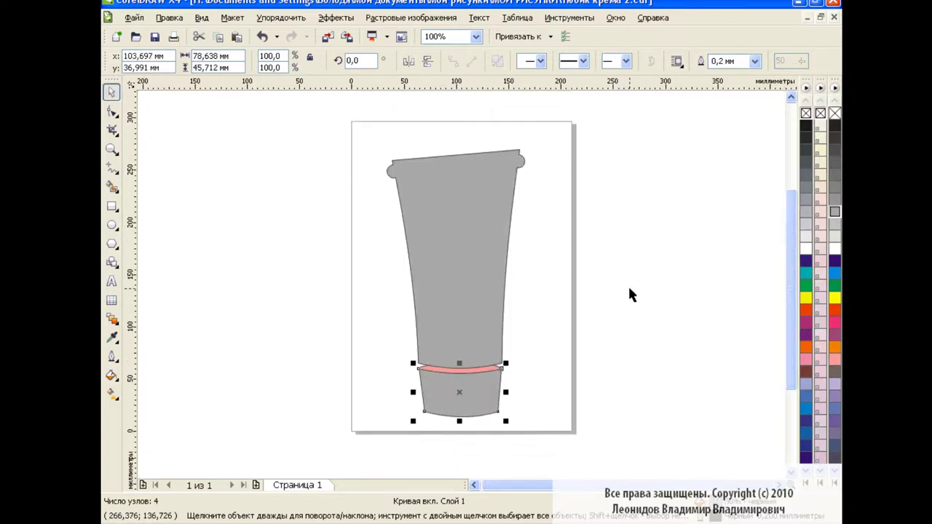
{"action": "left_click", "coordinate": [629, 288]}
- With the Freehand tool, draw a line from the tube's top-left corner down its left side
{"action": "left_click", "coordinate": [112, 167]}
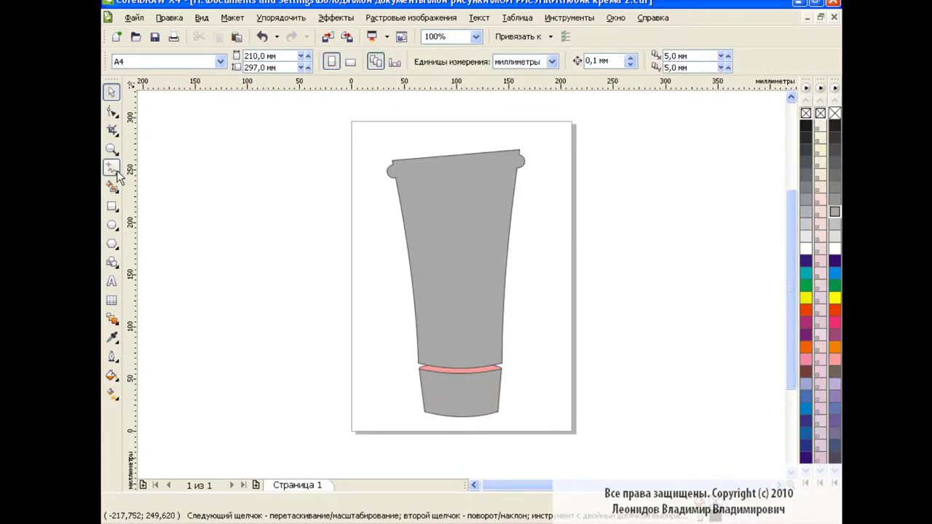
{"action": "left_click", "coordinate": [196, 174]}
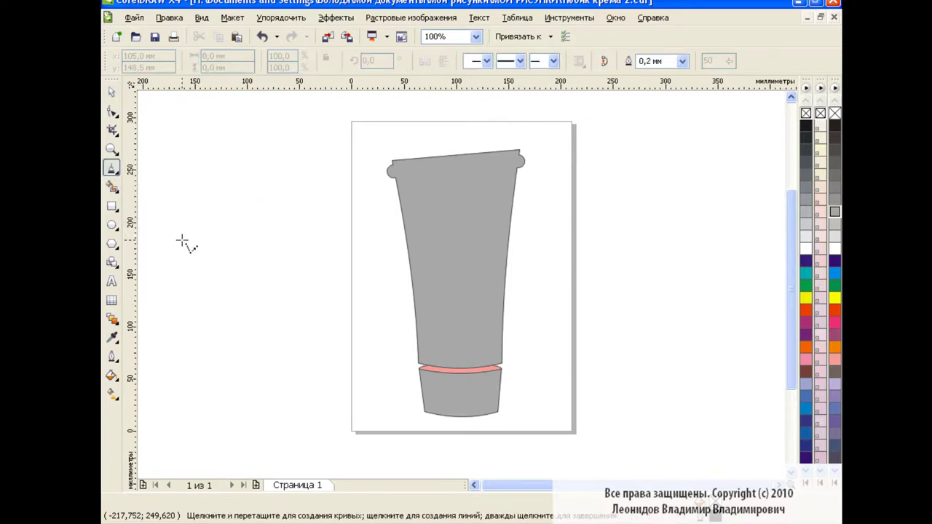
{"action": "left_click", "coordinate": [401, 179]}
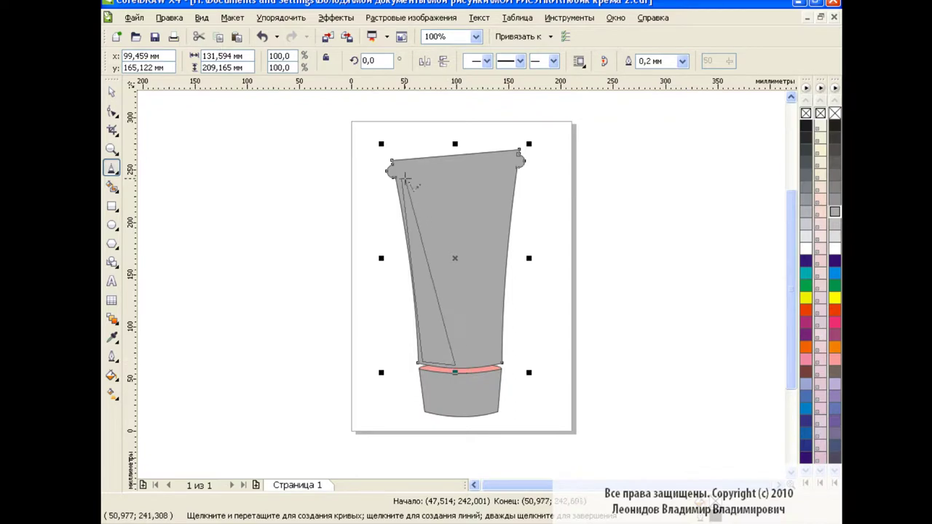
{"action": "left_click", "coordinate": [455, 368]}
- Draw a small closed triangle near the tube's top
{"action": "left_click", "coordinate": [454, 172]}
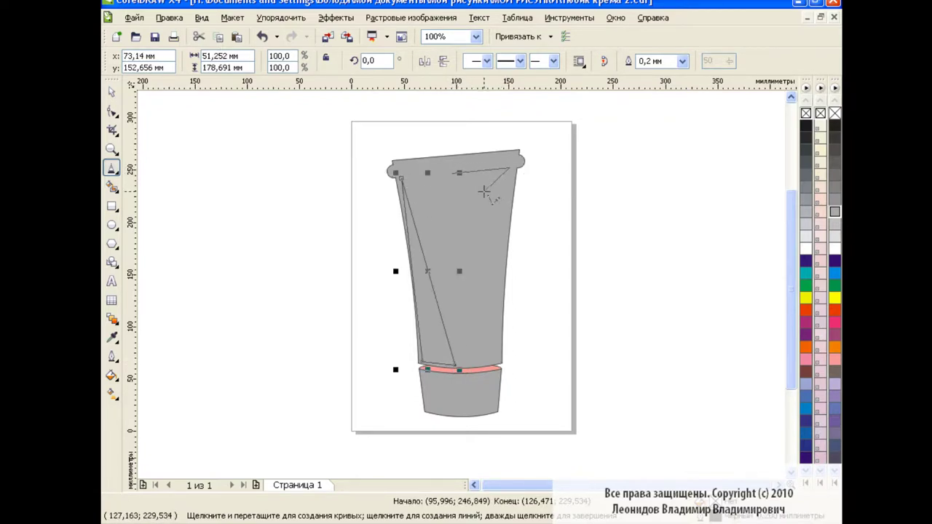
{"action": "left_click", "coordinate": [481, 191]}
{"action": "left_click", "coordinate": [452, 174]}
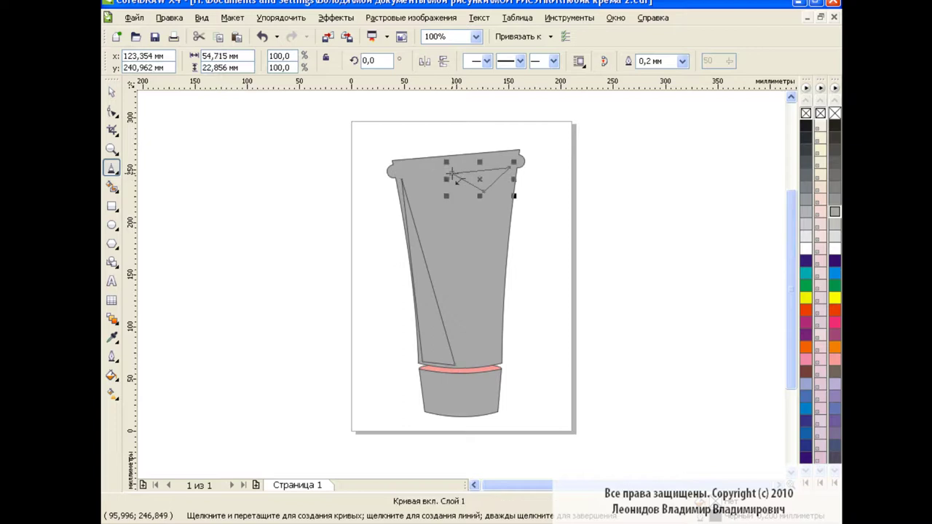
- Draw a closed shading shape on the cap starting at the pink band's left end
{"action": "left_click", "coordinate": [424, 372]}
{"action": "left_click", "coordinate": [471, 415]}
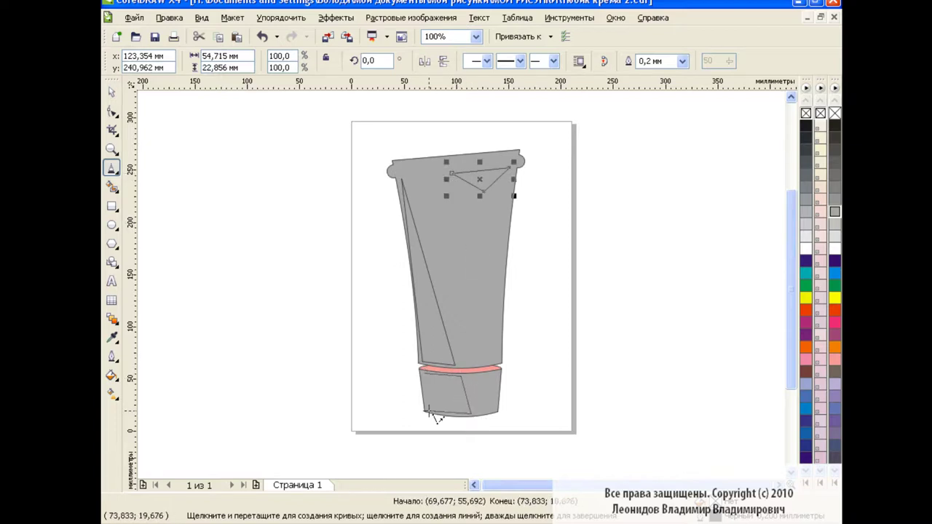
{"action": "left_click", "coordinate": [429, 406]}
{"action": "left_click", "coordinate": [422, 371]}
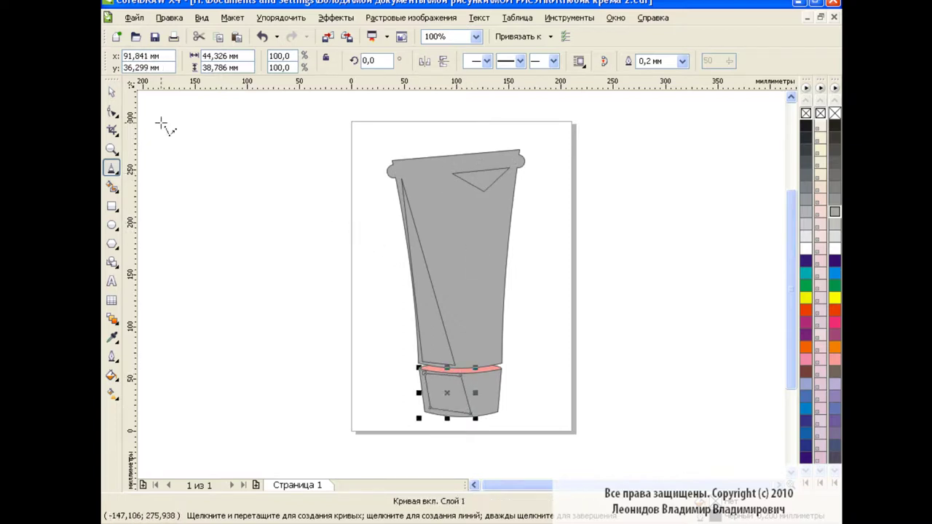
{"action": "key", "text": "space"}
{"action": "left_click", "coordinate": [283, 251]}
{"action": "left_click", "coordinate": [460, 178]}
- Curve the top triangle's lower edge through a smooth node into a crescent
{"action": "key", "text": "F10"}
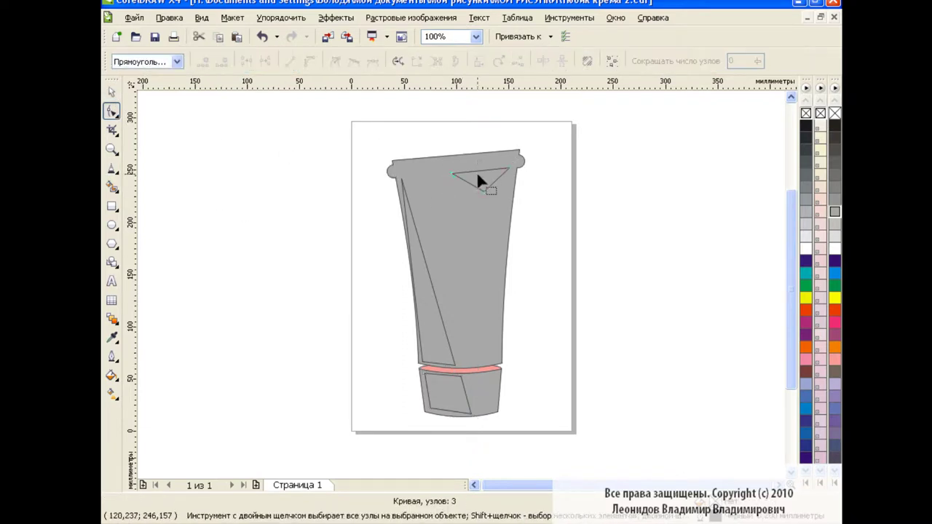
{"action": "mouse_move", "coordinate": [453, 174]}
{"action": "left_mouse_down"}
{"action": "mouse_move", "coordinate": [443, 174]}
{"action": "mouse_move", "coordinate": [463, 190]}
{"action": "left_mouse_up"}
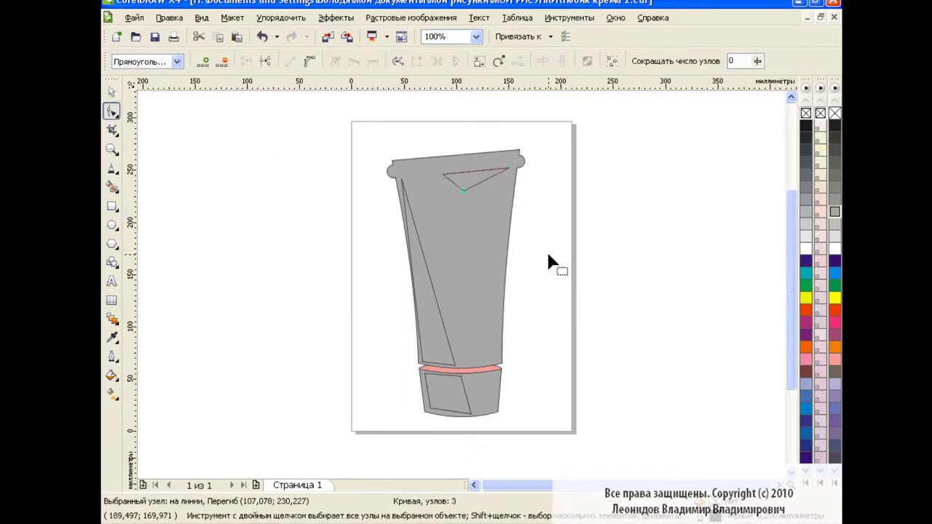
{"action": "left_click_drag", "start_coordinate": [410, 149], "coordinate": [537, 208]}
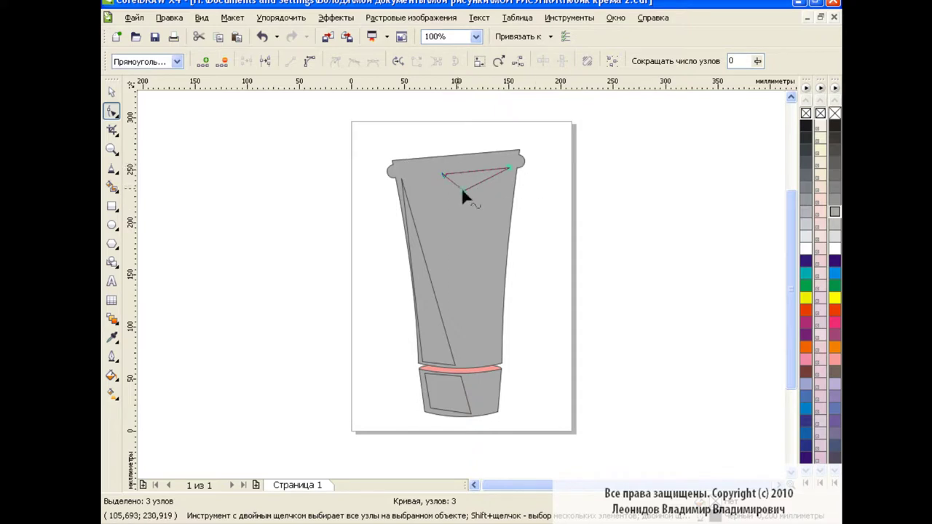
{"action": "left_click", "coordinate": [310, 61]}
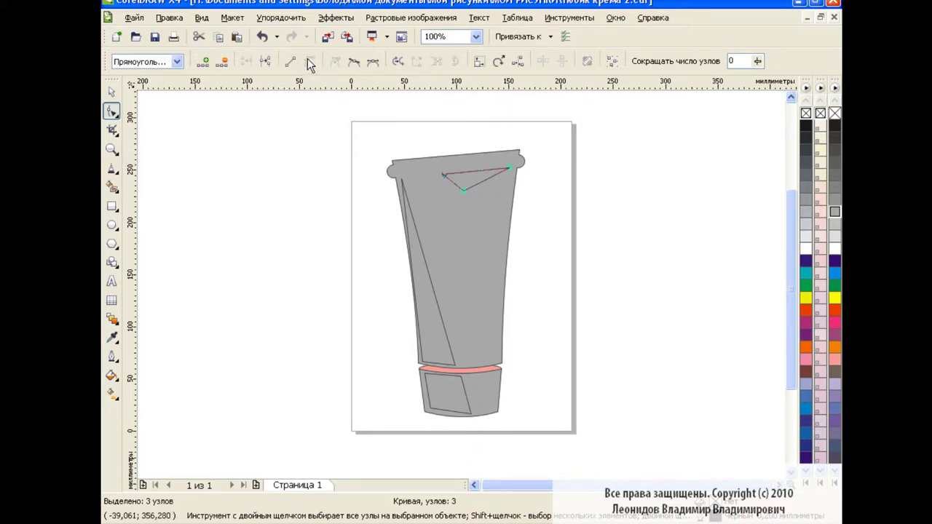
{"action": "left_click", "coordinate": [487, 182]}
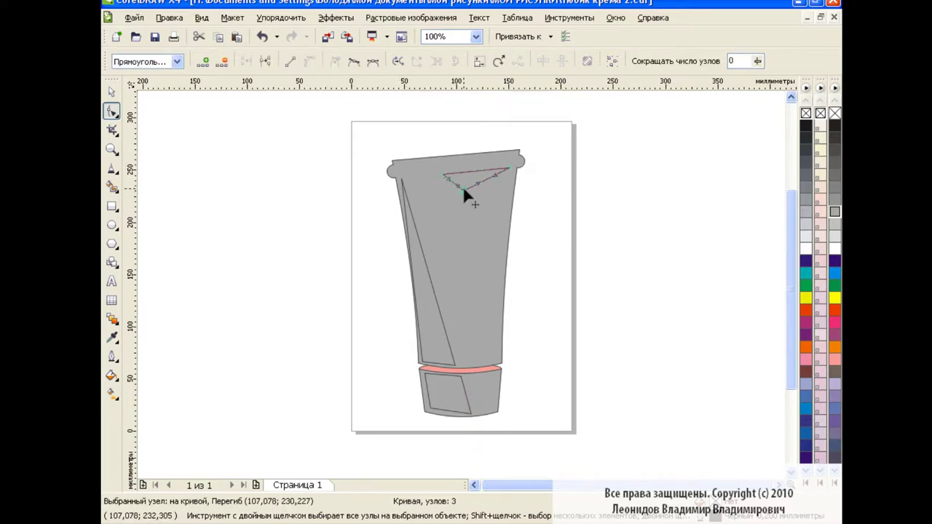
{"action": "left_click", "coordinate": [354, 61]}
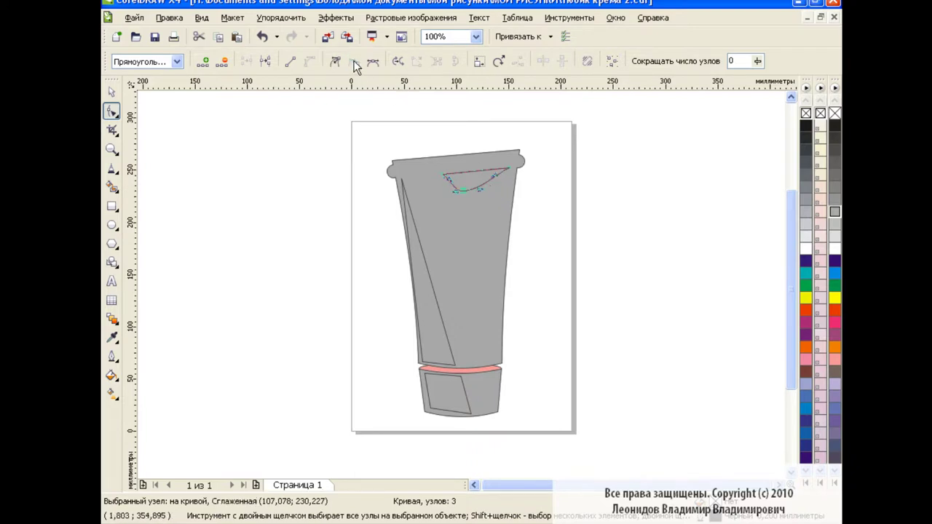
{"action": "left_click_drag", "start_coordinate": [451, 188], "coordinate": [446, 183]}
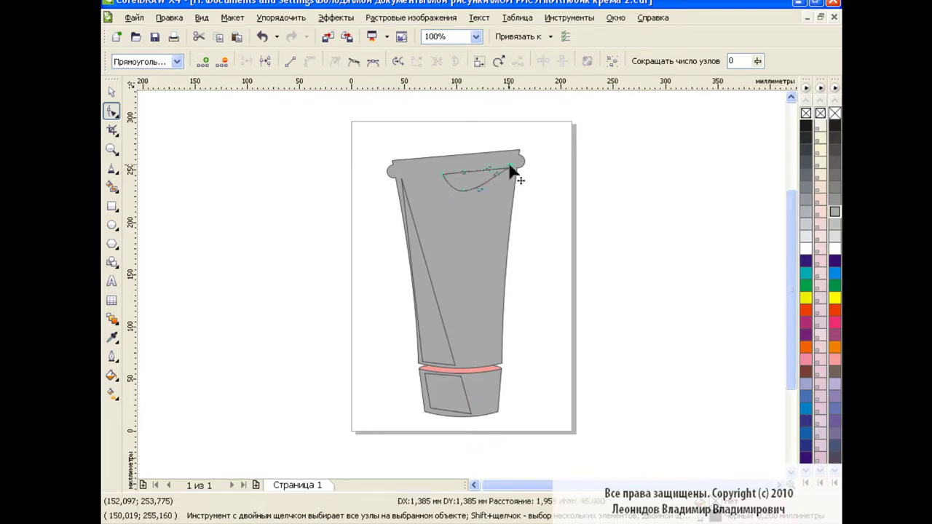
{"action": "left_click_drag", "start_coordinate": [511, 172], "coordinate": [497, 184]}
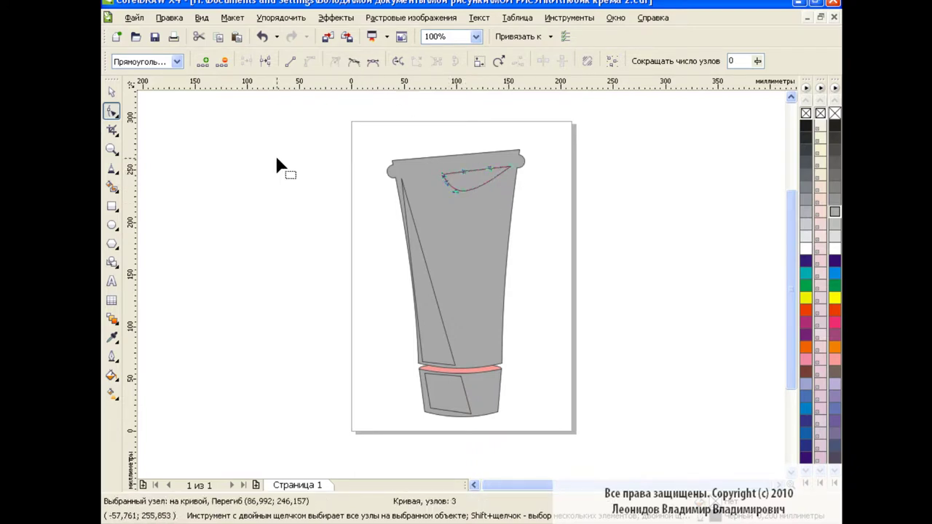
- Select the curved line at the tube's top and show its nodes with the Shape tool
{"action": "key", "text": "space"}
{"action": "left_click", "coordinate": [265, 223]}
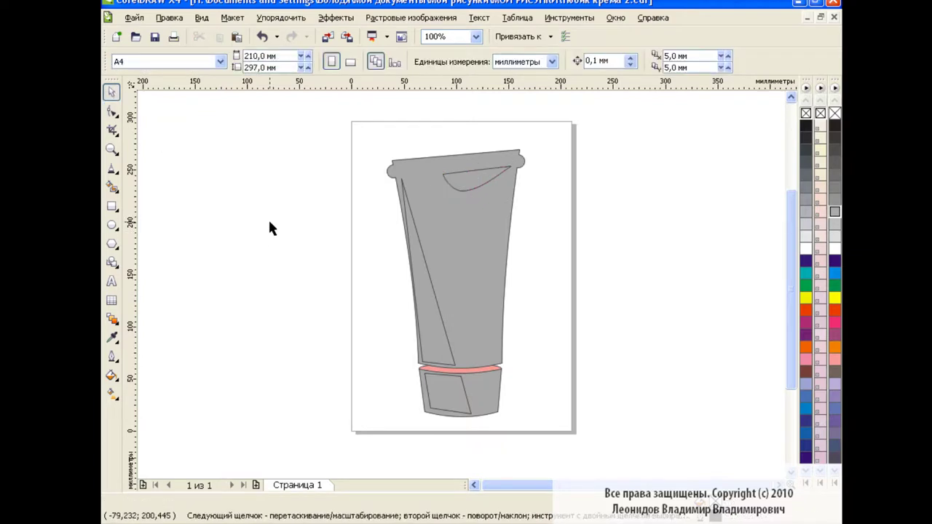
{"action": "left_click", "coordinate": [469, 188]}
{"action": "left_click", "coordinate": [111, 110]}
{"action": "left_click", "coordinate": [461, 194]}
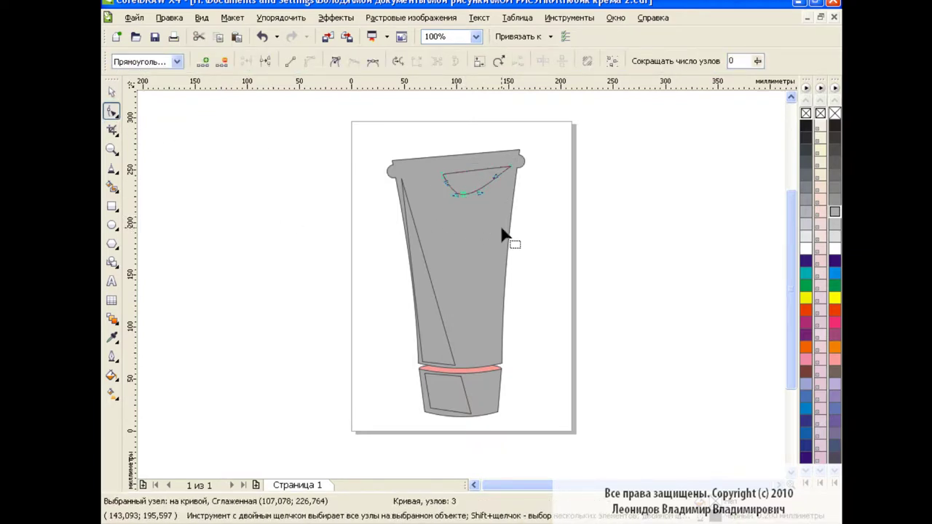
- Convert the diagonal fold line to a curve and, at 400%, snap its bottom node onto the pink band
{"action": "left_click_drag", "start_coordinate": [362, 161], "coordinate": [477, 372]}
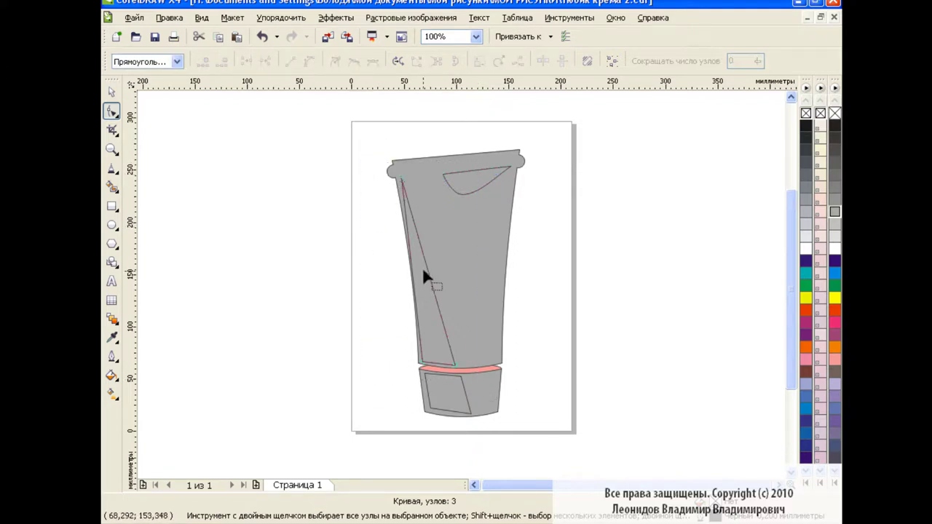
{"action": "left_click_drag", "start_coordinate": [428, 272], "coordinate": [428, 272]}
{"action": "left_click", "coordinate": [454, 367]}
{"action": "left_click_drag", "start_coordinate": [444, 372], "coordinate": [442, 371]}
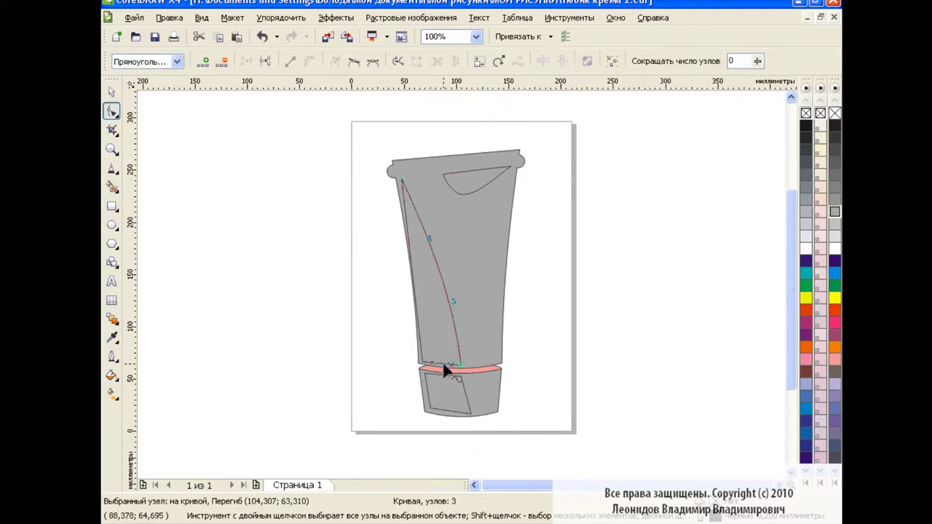
{"action": "left_click", "coordinate": [475, 36]}
{"action": "left_click", "coordinate": [446, 141]}
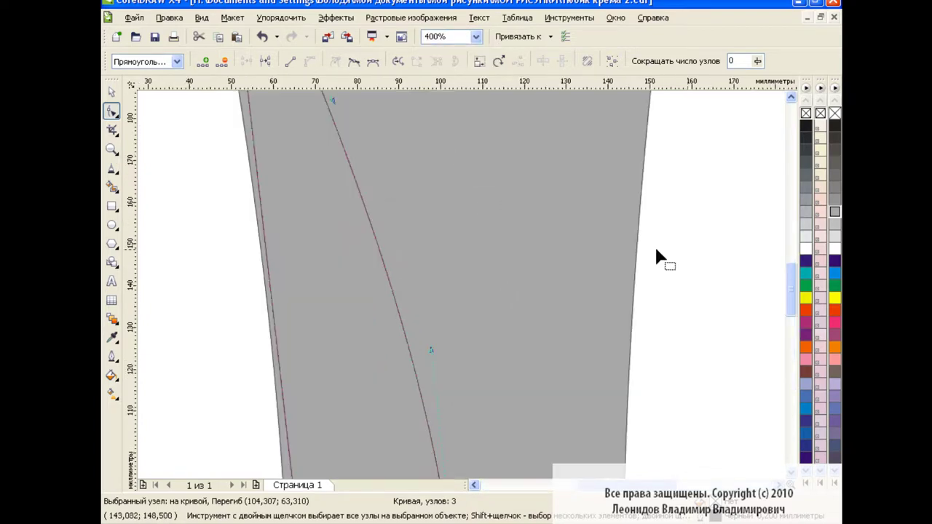
{"action": "mouse_move", "coordinate": [790, 291]}
{"action": "left_mouse_down"}
{"action": "mouse_move", "coordinate": [782, 324]}
{"action": "mouse_move", "coordinate": [396, 326]}
{"action": "left_mouse_up"}
{"action": "left_click_drag", "start_coordinate": [457, 331], "coordinate": [457, 333]}
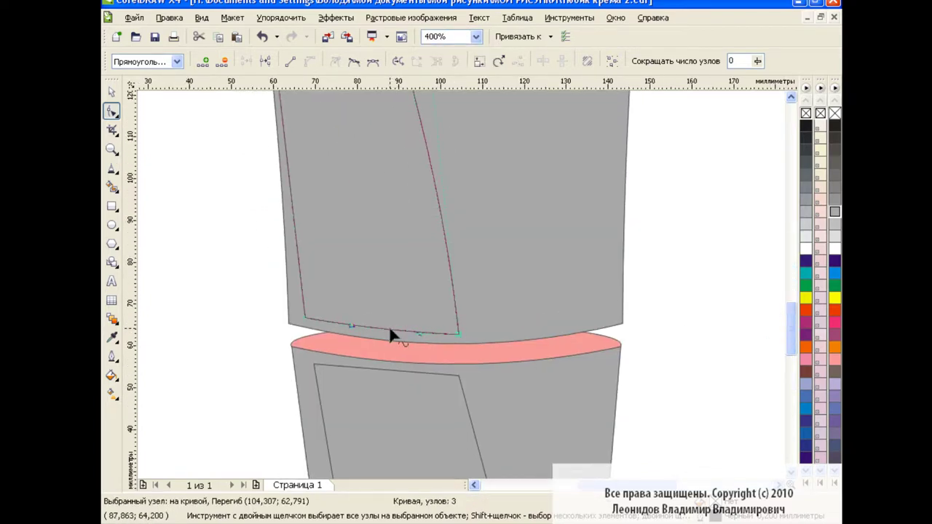
{"action": "left_click_drag", "start_coordinate": [352, 327], "coordinate": [350, 332]}
{"action": "left_click_drag", "start_coordinate": [791, 331], "coordinate": [768, 268]}
- At 200%, drag the fold curve's nodes and handles into a smooth arc from rim to base
{"action": "left_click", "coordinate": [476, 36]}
{"action": "left_click", "coordinate": [449, 145]}
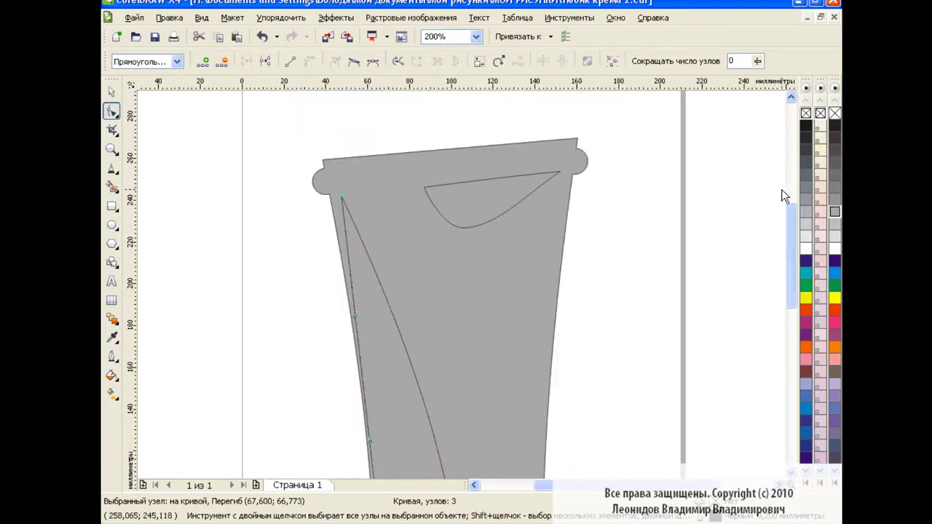
{"action": "left_click_drag", "start_coordinate": [784, 194], "coordinate": [786, 252]}
{"action": "left_click_drag", "start_coordinate": [363, 279], "coordinate": [377, 283]}
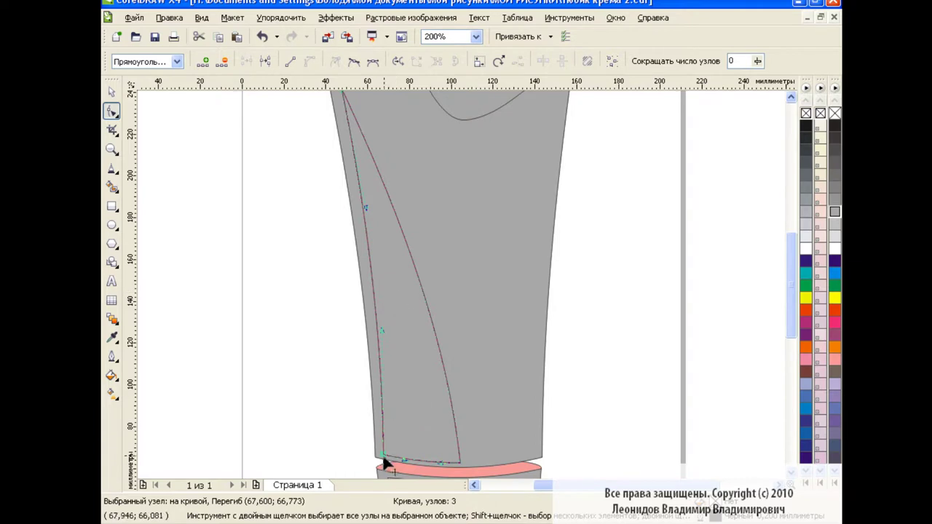
{"action": "left_click_drag", "start_coordinate": [383, 462], "coordinate": [376, 463]}
{"action": "left_click_drag", "start_coordinate": [785, 324], "coordinate": [779, 296]}
{"action": "left_click_drag", "start_coordinate": [351, 173], "coordinate": [334, 174]}
{"action": "mouse_move", "coordinate": [783, 249]}
{"action": "left_mouse_down"}
{"action": "mouse_move", "coordinate": [782, 289]}
{"action": "mouse_move", "coordinate": [785, 237]}
{"action": "left_mouse_up"}
{"action": "left_click_drag", "start_coordinate": [357, 242], "coordinate": [354, 241]}
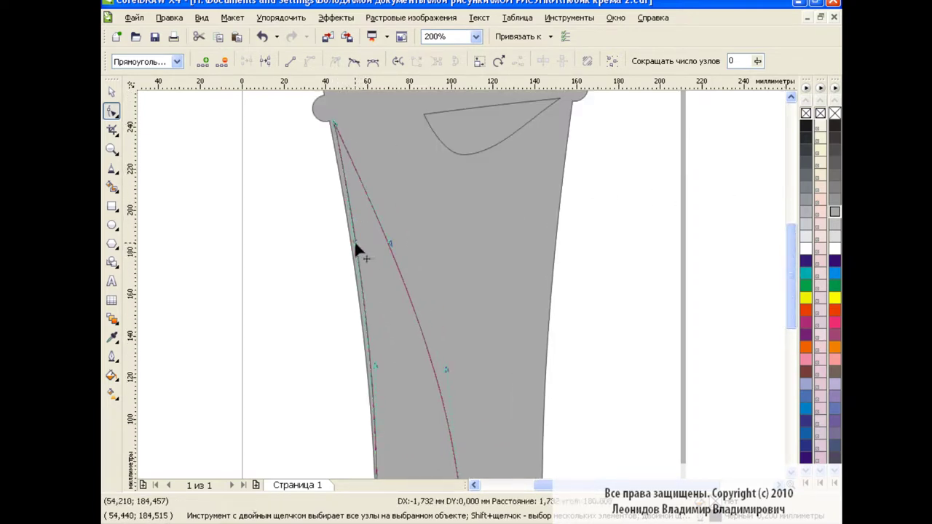
{"action": "left_click_drag", "start_coordinate": [374, 366], "coordinate": [372, 365]}
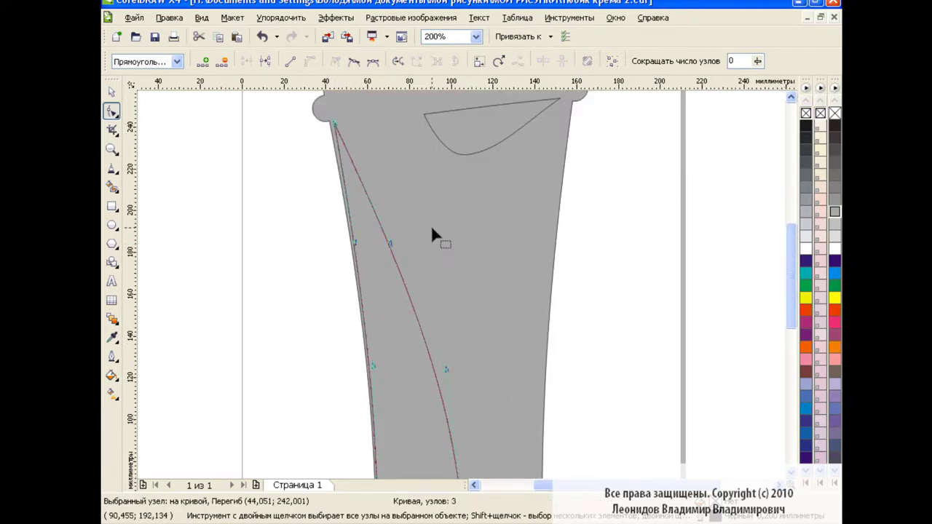
{"action": "scroll", "coordinate": [785, 284], "scroll_direction": "down", "scroll_amount": 2}
{"action": "scroll", "coordinate": [784, 283], "scroll_direction": "down", "scroll_amount": 2}
- Select the lower panel's four corners, raise its top-left corner and bend its right edge into a curve
{"action": "scroll", "coordinate": [782, 288], "scroll_direction": "down", "scroll_amount": 2}
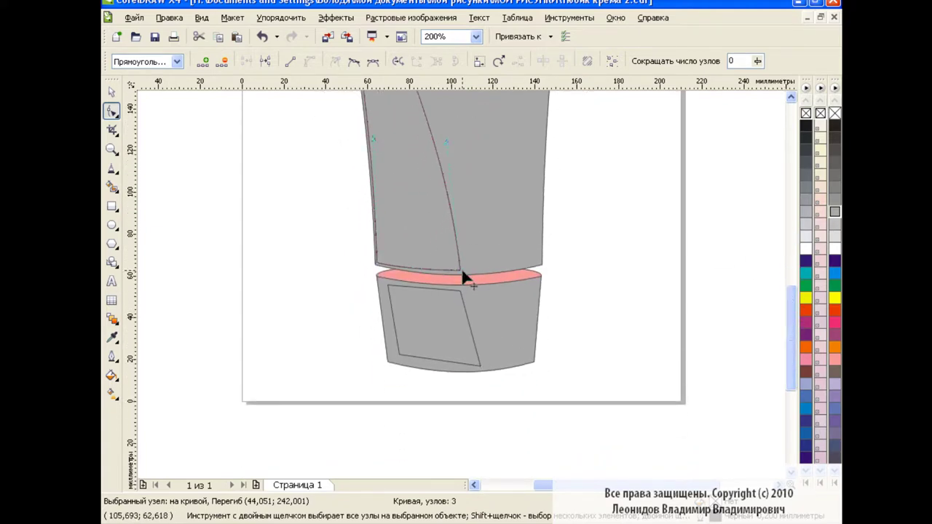
{"action": "left_click_drag", "start_coordinate": [461, 272], "coordinate": [430, 272]}
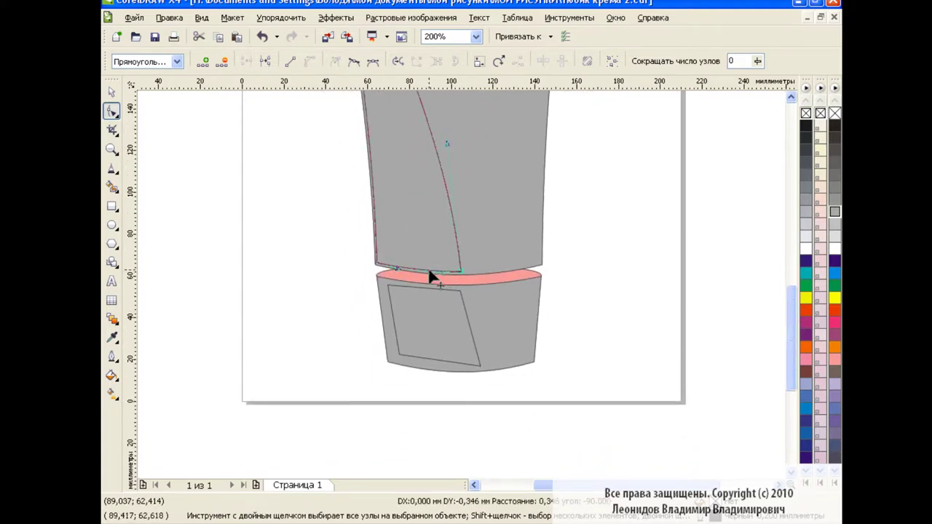
{"action": "left_click", "coordinate": [427, 331]}
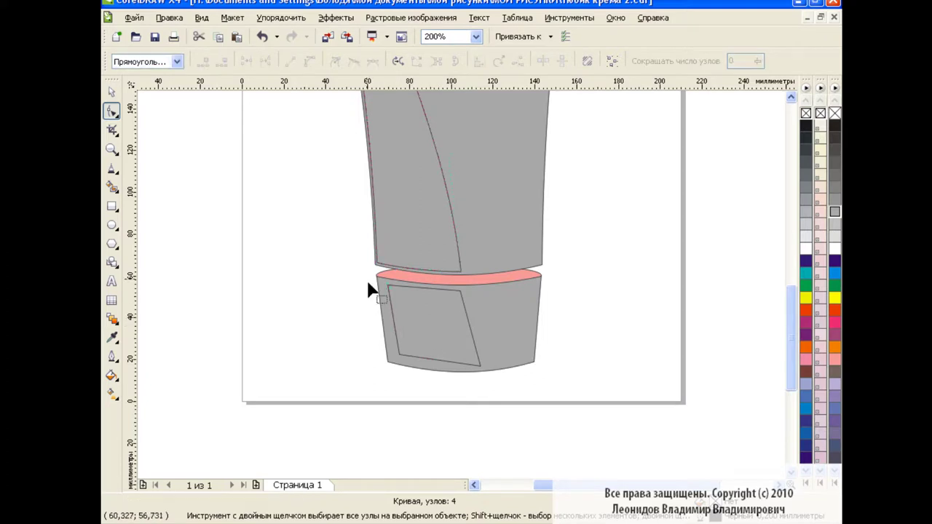
{"action": "left_click_drag", "start_coordinate": [375, 283], "coordinate": [515, 383]}
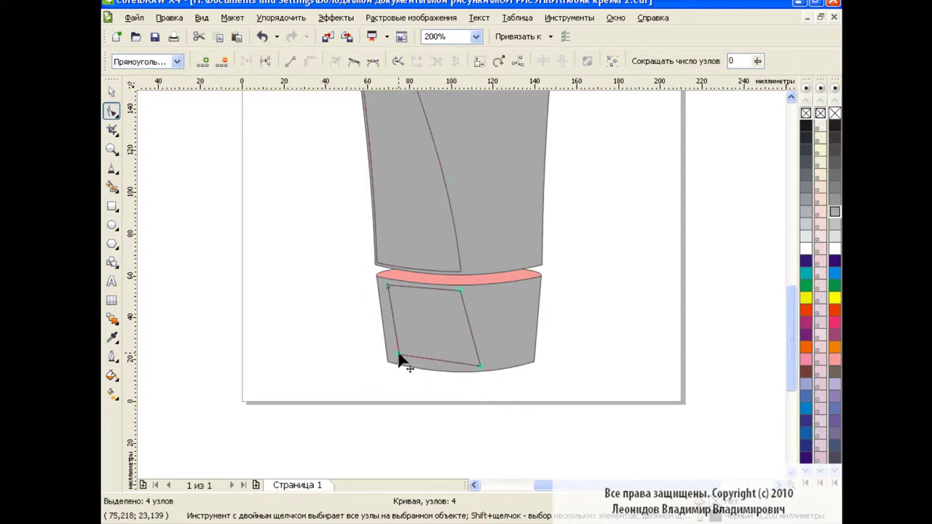
{"action": "mouse_move", "coordinate": [385, 285]}
{"action": "left_mouse_down"}
{"action": "mouse_move", "coordinate": [404, 285]}
{"action": "mouse_move", "coordinate": [404, 295]}
{"action": "left_mouse_up"}
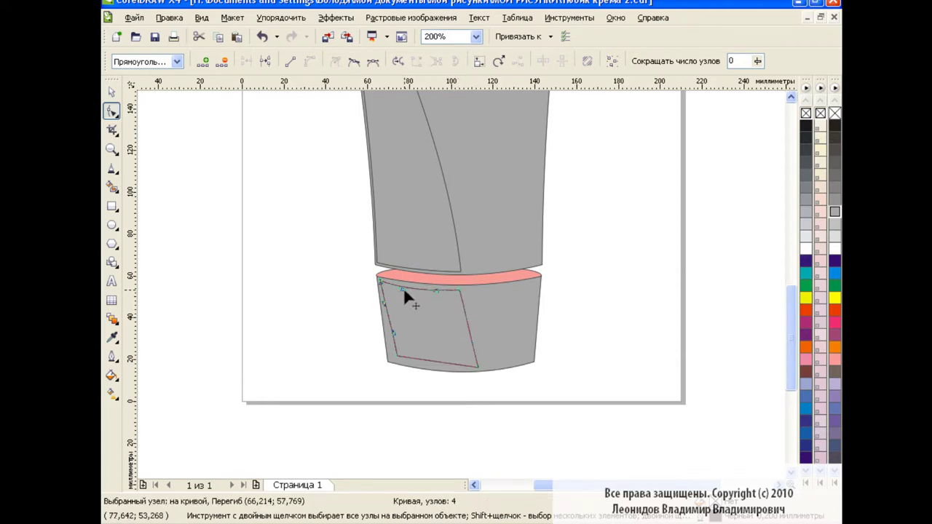
{"action": "mouse_move", "coordinate": [478, 366]}
{"action": "left_mouse_down"}
{"action": "mouse_move", "coordinate": [392, 360]}
{"action": "mouse_move", "coordinate": [453, 374]}
{"action": "left_mouse_up"}
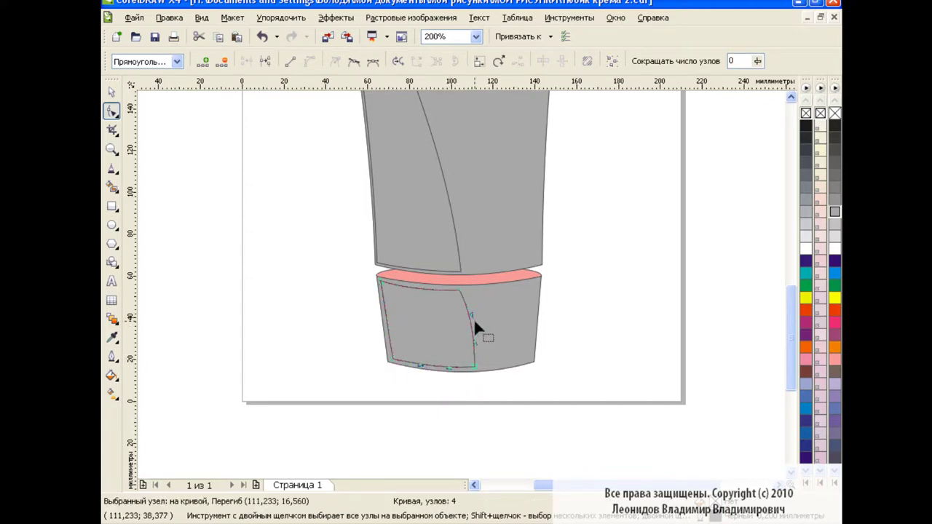
- Make the panel's bottom-right node smooth and round that corner into a sweeping curve
{"action": "left_click_drag", "start_coordinate": [465, 304], "coordinate": [460, 287]}
{"action": "left_click_drag", "start_coordinate": [470, 322], "coordinate": [468, 321]}
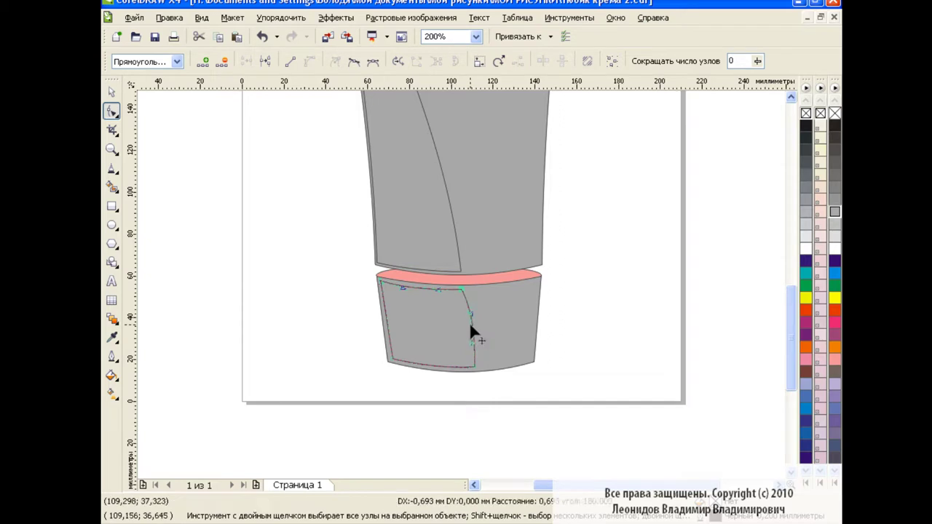
{"action": "scroll", "coordinate": [485, 420], "scroll_direction": "up", "scroll_amount": 2}
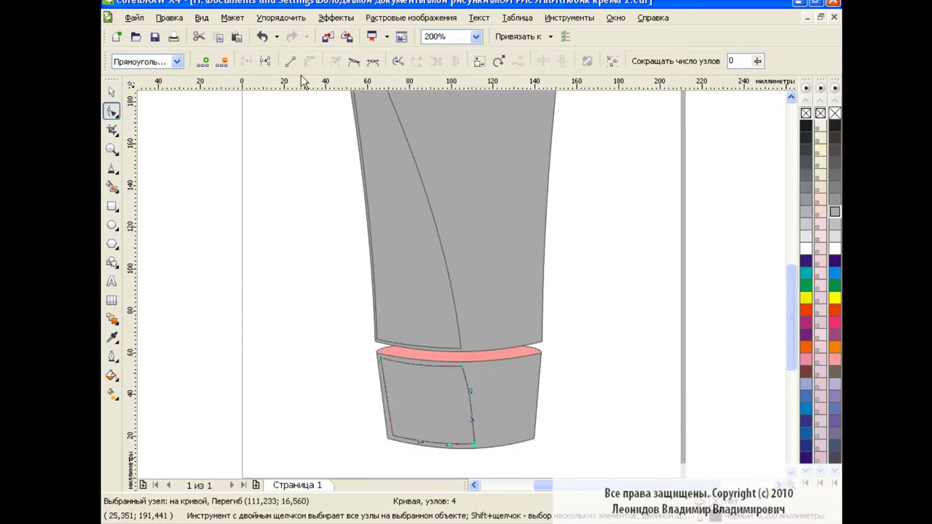
{"action": "left_click", "coordinate": [354, 60]}
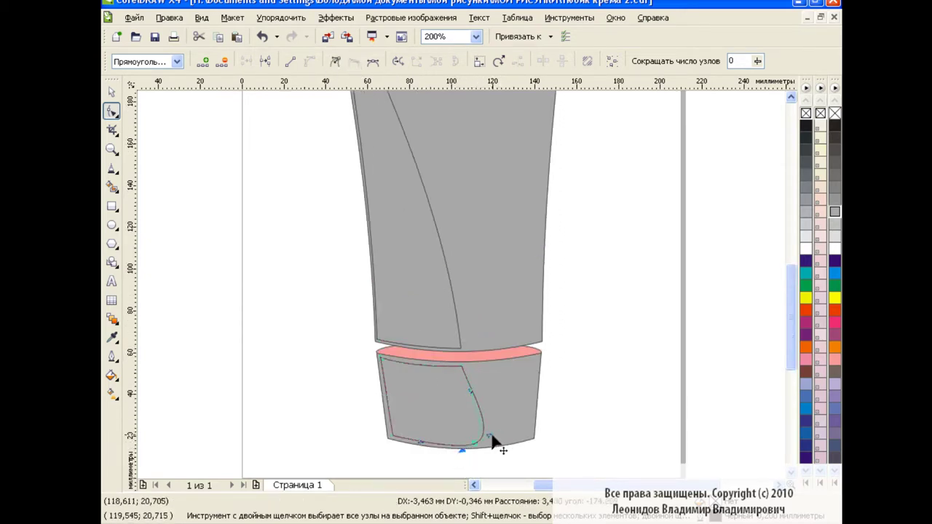
{"action": "left_click_drag", "start_coordinate": [457, 461], "coordinate": [475, 443]}
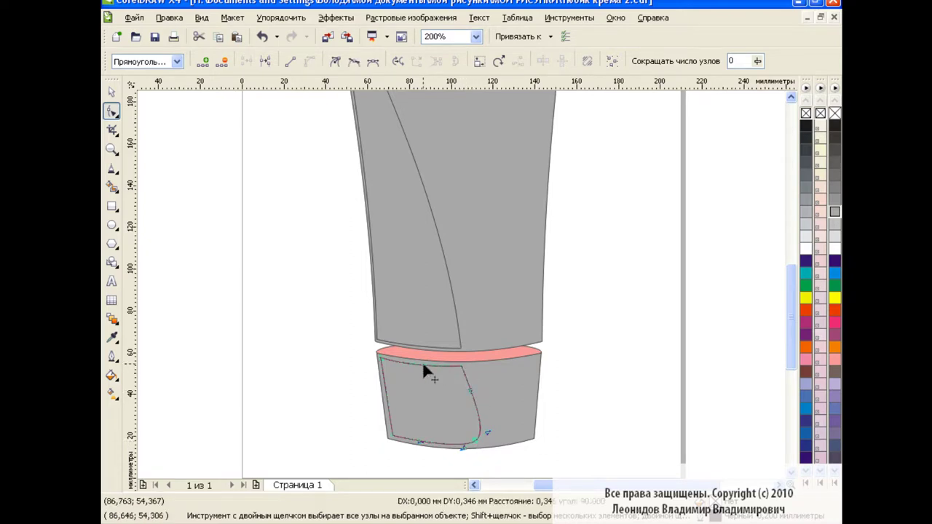
{"action": "left_click", "coordinate": [461, 366]}
{"action": "left_click_drag", "start_coordinate": [461, 366], "coordinate": [461, 366]}
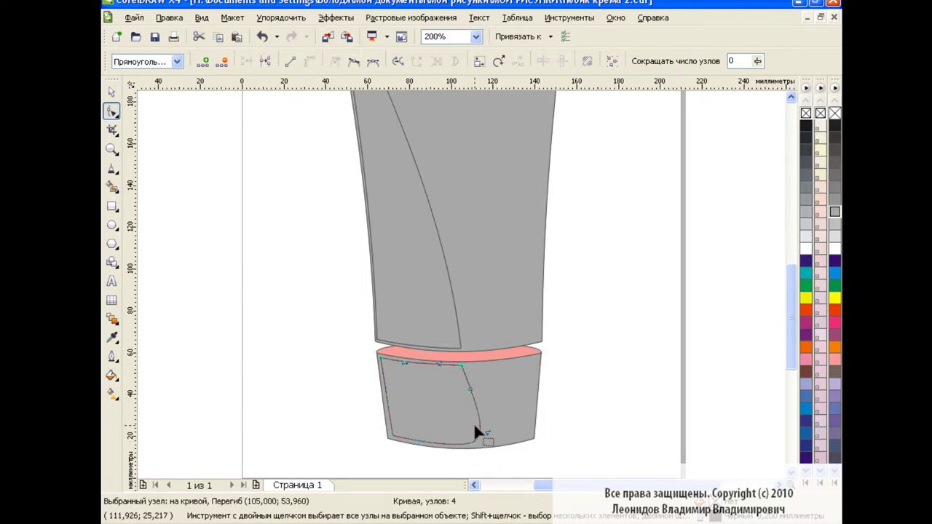
{"action": "left_click_drag", "start_coordinate": [478, 439], "coordinate": [483, 440]}
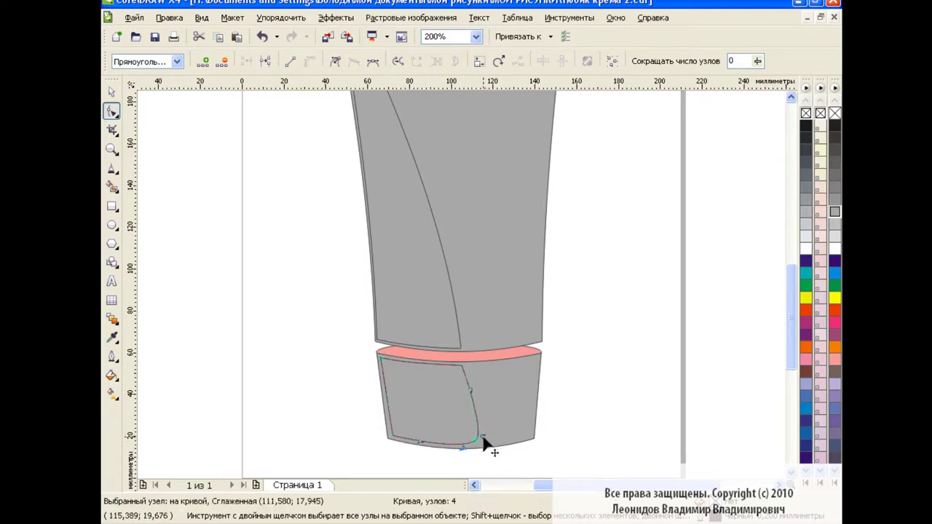
- Reshape the curve inside the top crescent, viewing the whole tube
{"action": "left_click", "coordinate": [477, 36]}
{"action": "left_click", "coordinate": [457, 143]}
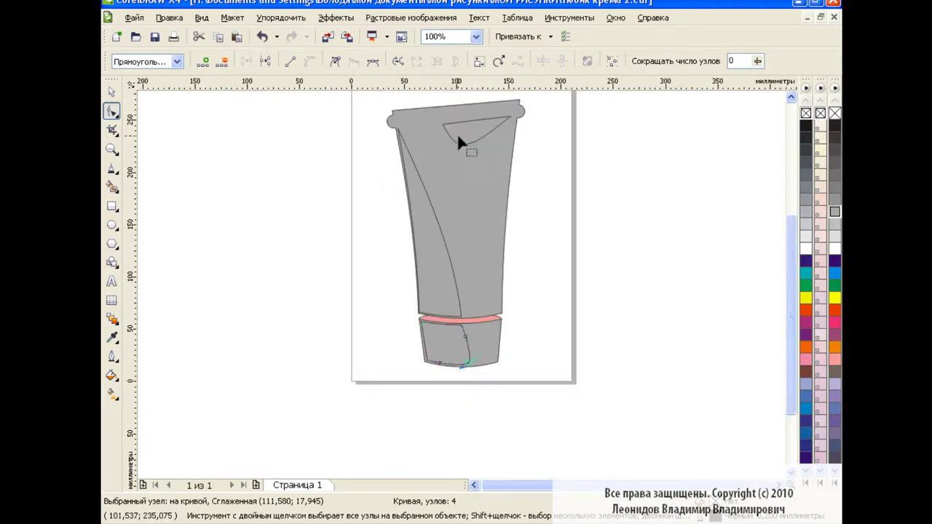
{"action": "left_click_drag", "start_coordinate": [465, 146], "coordinate": [455, 143]}
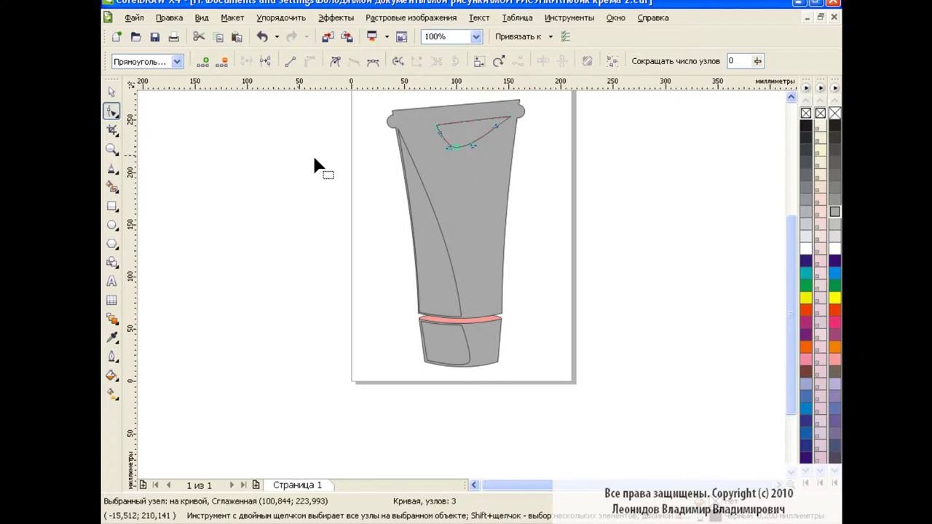
{"action": "key", "text": "space"}
{"action": "left_click", "coordinate": [279, 205]}
- Bend the crescent's lower edge and inner curve into smooth arcs at 200% zoom
{"action": "scroll", "coordinate": [791, 318], "scroll_direction": "up", "scroll_amount": 2}
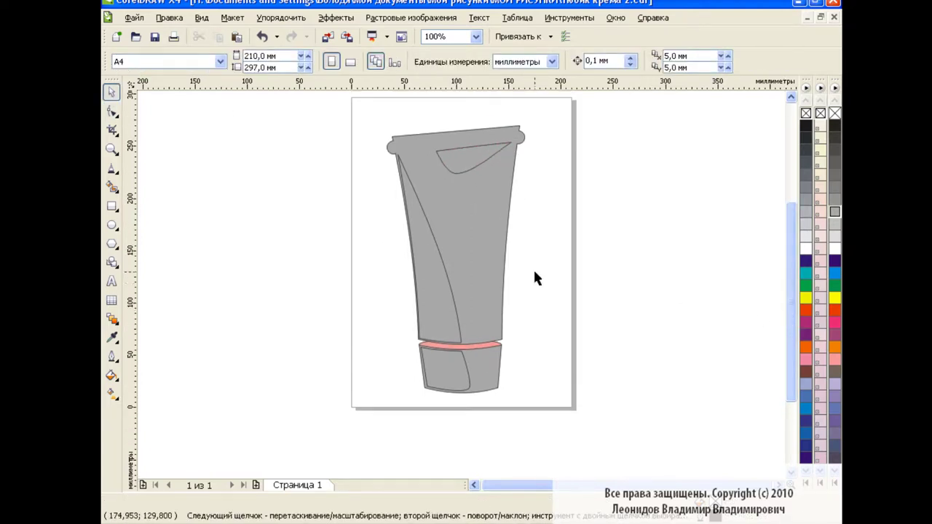
{"action": "left_click", "coordinate": [473, 152]}
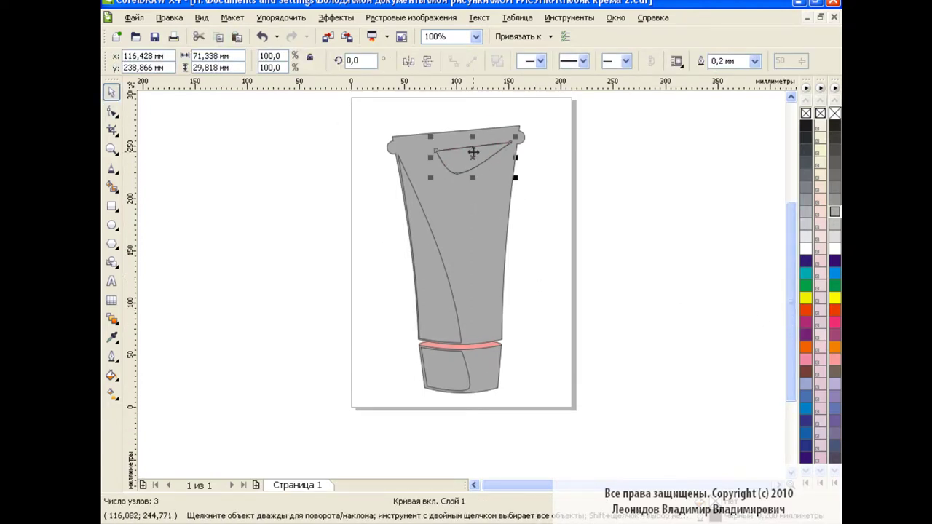
{"action": "left_click", "coordinate": [111, 111]}
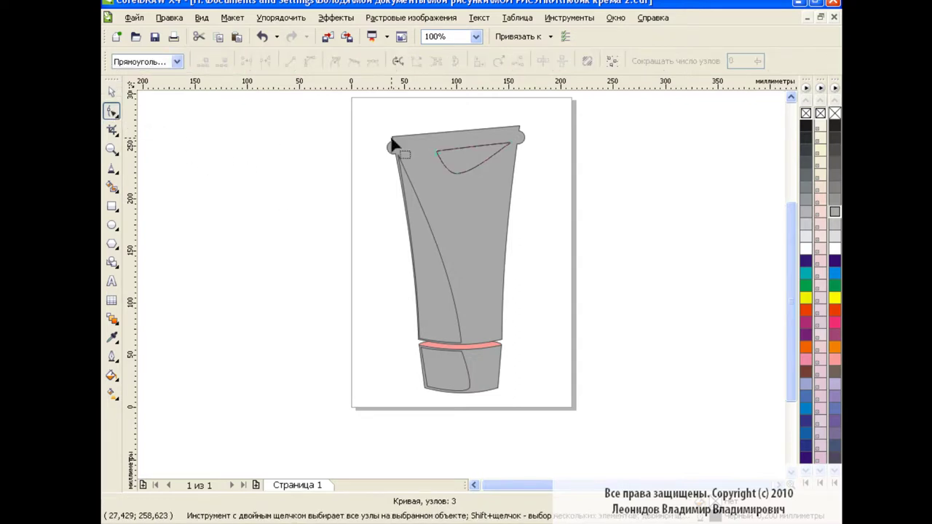
{"action": "mouse_move", "coordinate": [463, 182]}
{"action": "left_mouse_down"}
{"action": "mouse_move", "coordinate": [468, 167]}
{"action": "mouse_move", "coordinate": [478, 173]}
{"action": "left_mouse_up"}
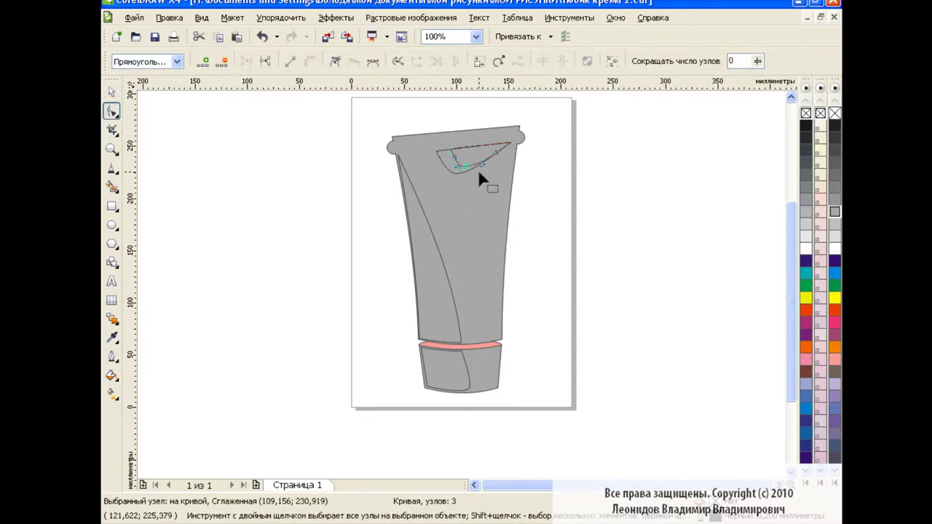
{"action": "left_click", "coordinate": [475, 36]}
{"action": "left_click", "coordinate": [449, 143]}
{"action": "left_click_drag", "start_coordinate": [790, 291], "coordinate": [790, 260]}
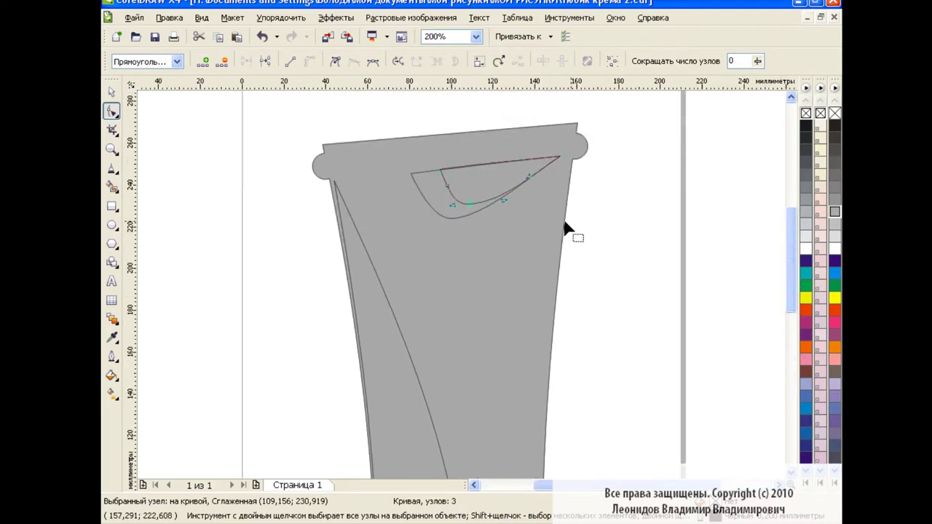
{"action": "mouse_move", "coordinate": [479, 198]}
{"action": "left_mouse_down"}
{"action": "mouse_move", "coordinate": [441, 176]}
{"action": "mouse_move", "coordinate": [468, 169]}
{"action": "mouse_move", "coordinate": [472, 196]}
{"action": "mouse_move", "coordinate": [515, 206]}
{"action": "mouse_move", "coordinate": [473, 188]}
{"action": "left_mouse_up"}
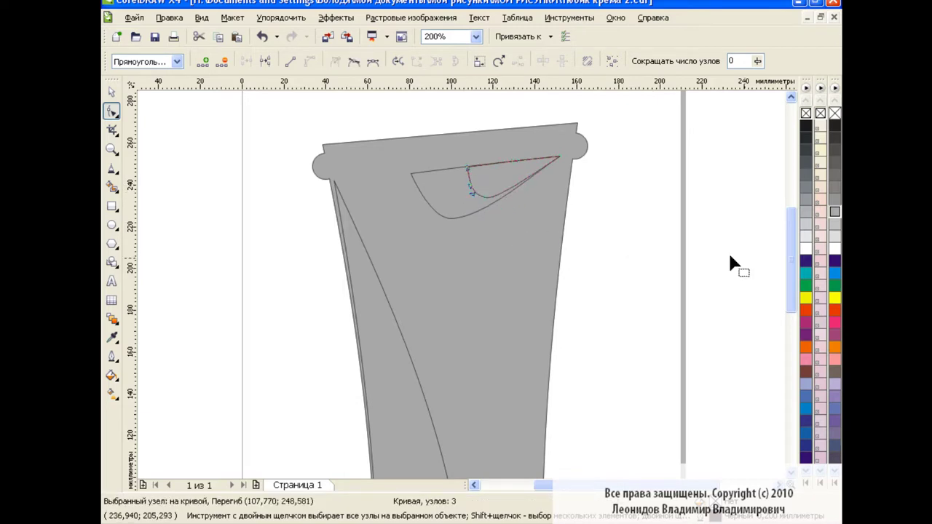
{"action": "scroll", "coordinate": [790, 272], "scroll_direction": "down", "scroll_amount": 3}
- Pull the left fold curve's bottom node left and bow the straight fold line into an arc
{"action": "left_click", "coordinate": [111, 92]}
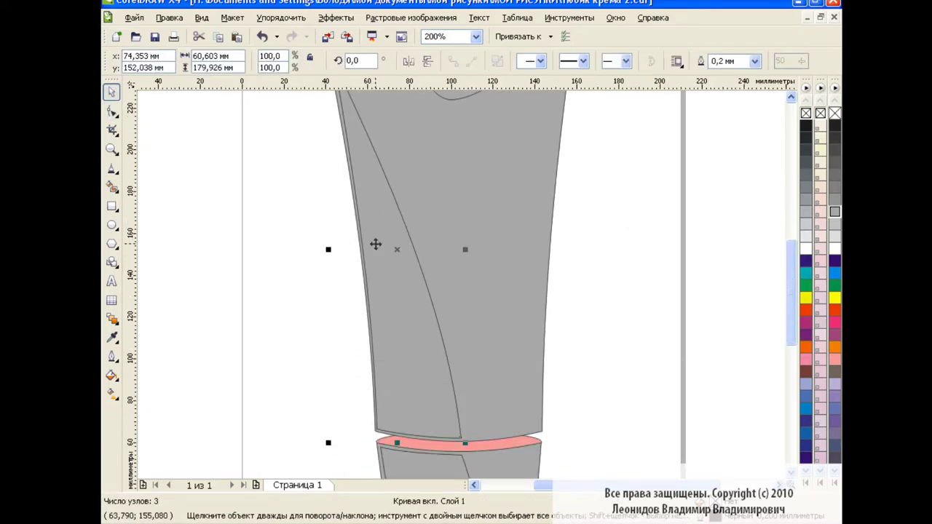
{"action": "left_click", "coordinate": [240, 38]}
{"action": "left_click", "coordinate": [112, 110]}
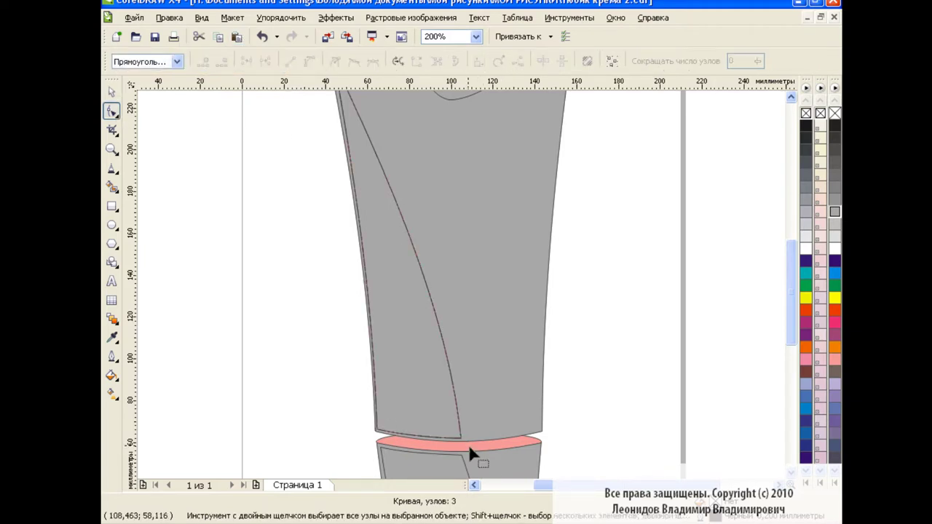
{"action": "left_click_drag", "start_coordinate": [466, 442], "coordinate": [429, 432]}
{"action": "left_click_drag", "start_coordinate": [790, 320], "coordinate": [785, 285]}
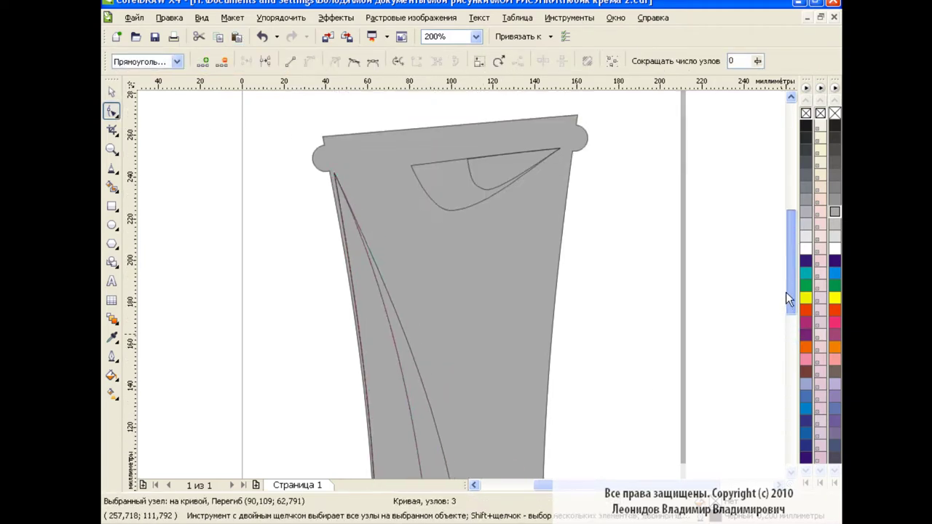
{"action": "left_click", "coordinate": [410, 399]}
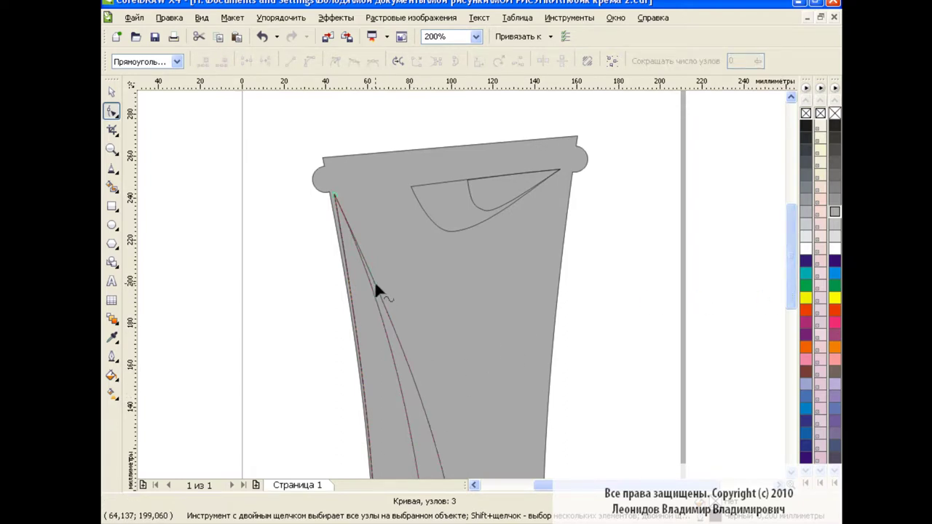
{"action": "left_click_drag", "start_coordinate": [375, 287], "coordinate": [389, 263]}
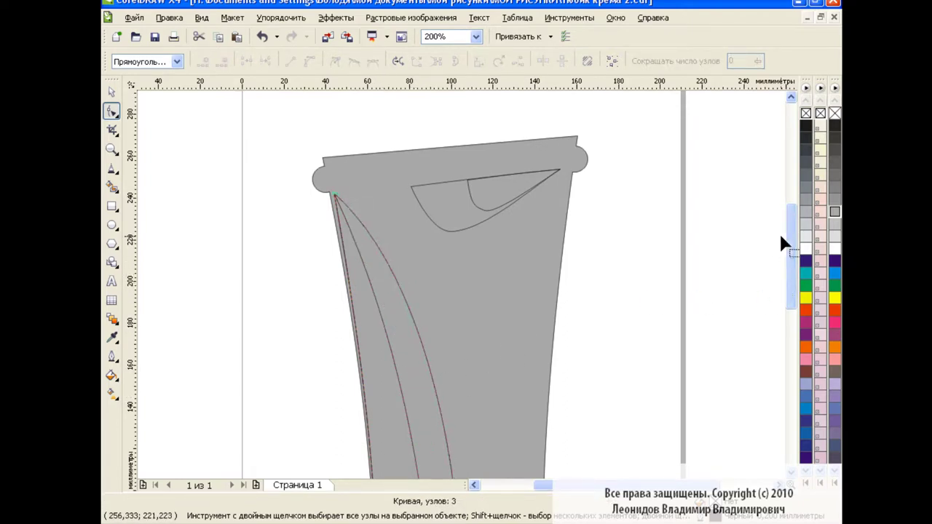
{"action": "left_click_drag", "start_coordinate": [781, 243], "coordinate": [787, 347]}
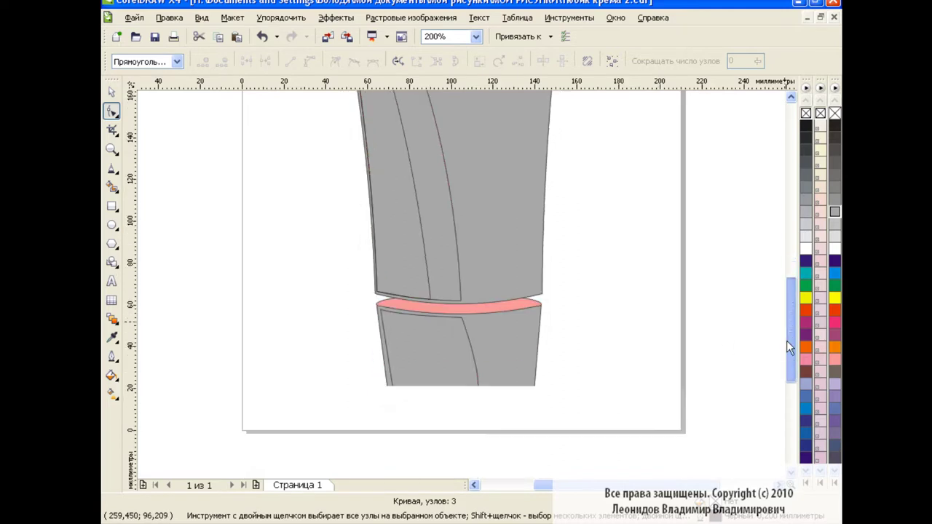
- Move the cap crease piece's nodes so its edges curve, then view at 100%
{"action": "left_click", "coordinate": [111, 91]}
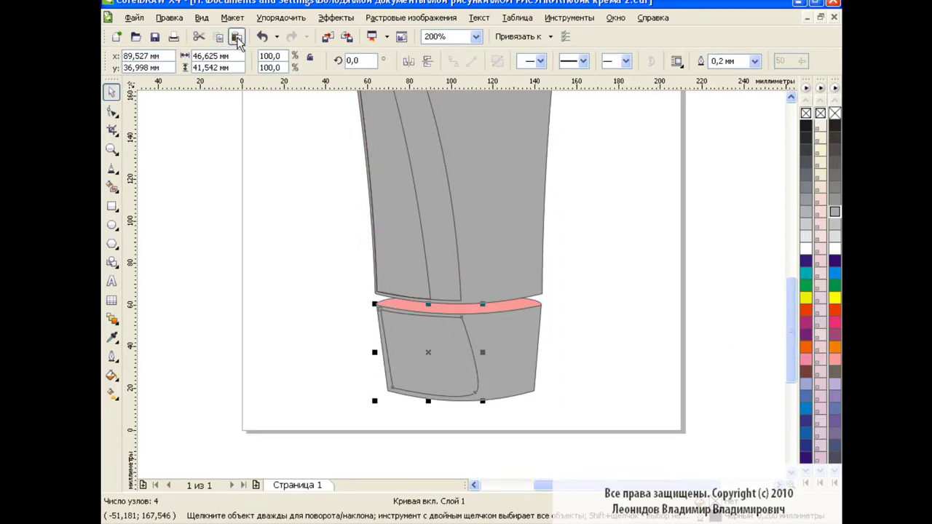
{"action": "left_click", "coordinate": [111, 110]}
{"action": "mouse_move", "coordinate": [446, 313]}
{"action": "left_mouse_down"}
{"action": "mouse_move", "coordinate": [495, 406]}
{"action": "mouse_move", "coordinate": [424, 396]}
{"action": "mouse_move", "coordinate": [443, 393]}
{"action": "left_mouse_up"}
{"action": "left_click", "coordinate": [434, 395]}
{"action": "key", "text": "space"}
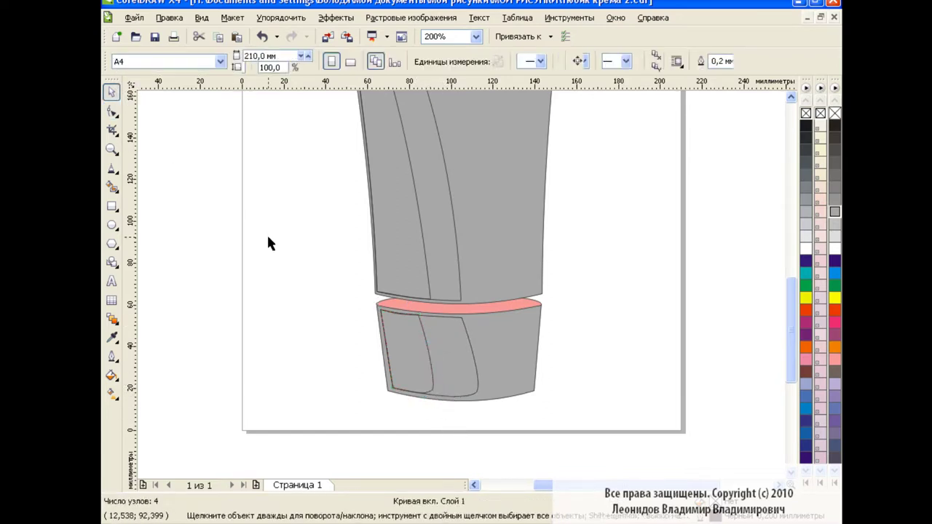
{"action": "left_click", "coordinate": [474, 36]}
{"action": "left_click", "coordinate": [444, 85]}
{"action": "scroll", "coordinate": [648, 251], "scroll_direction": "up", "scroll_amount": 3}
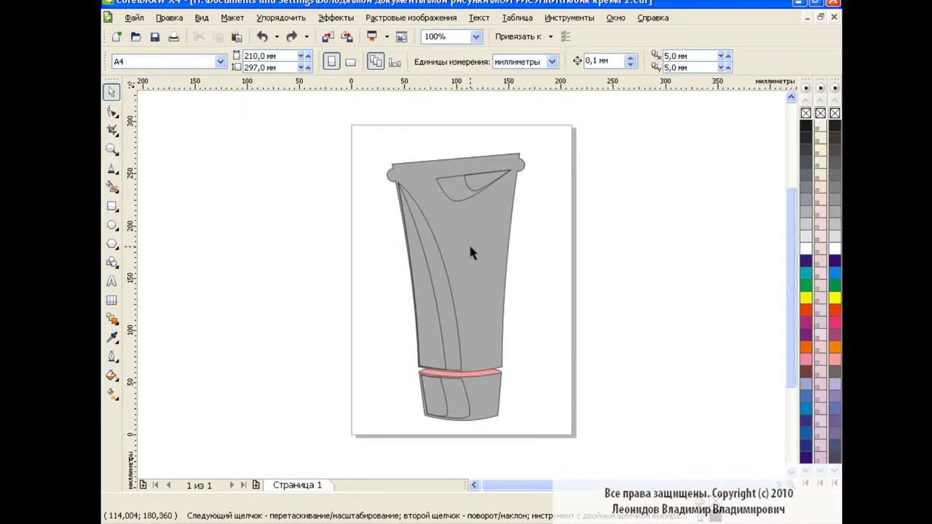
- Fill the pocket curve, left fold and bottom cap piece white
{"action": "left_click", "coordinate": [471, 189]}
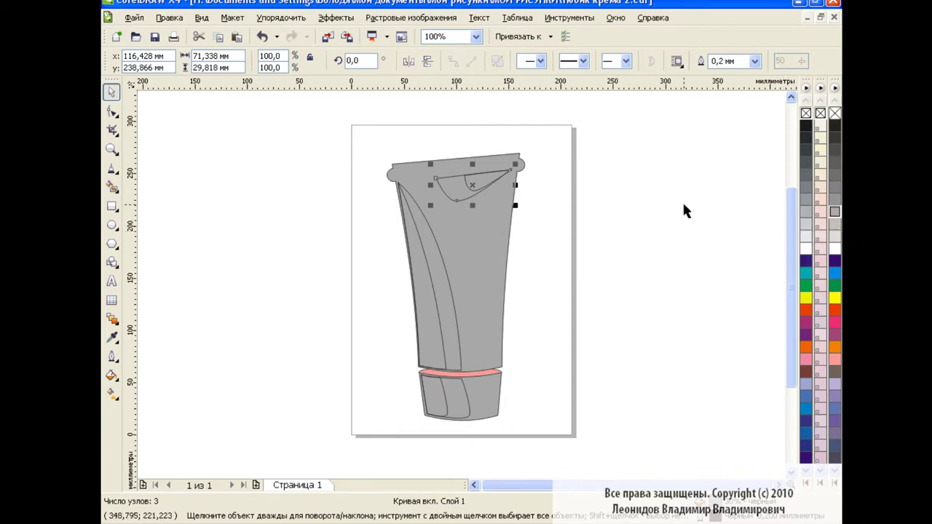
{"action": "left_click", "coordinate": [441, 289]}
{"action": "left_click", "coordinate": [475, 413]}
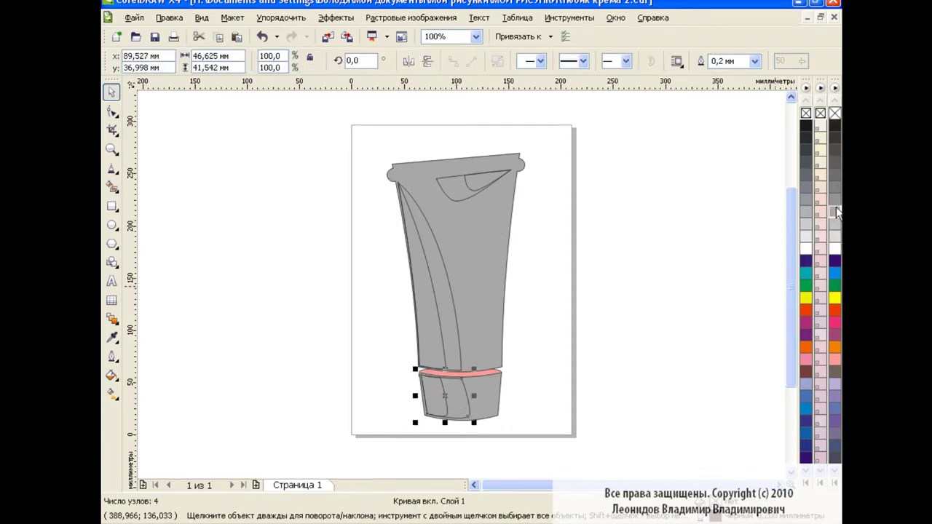
{"action": "left_click", "coordinate": [501, 172]}
{"action": "left_click", "coordinate": [834, 248]}
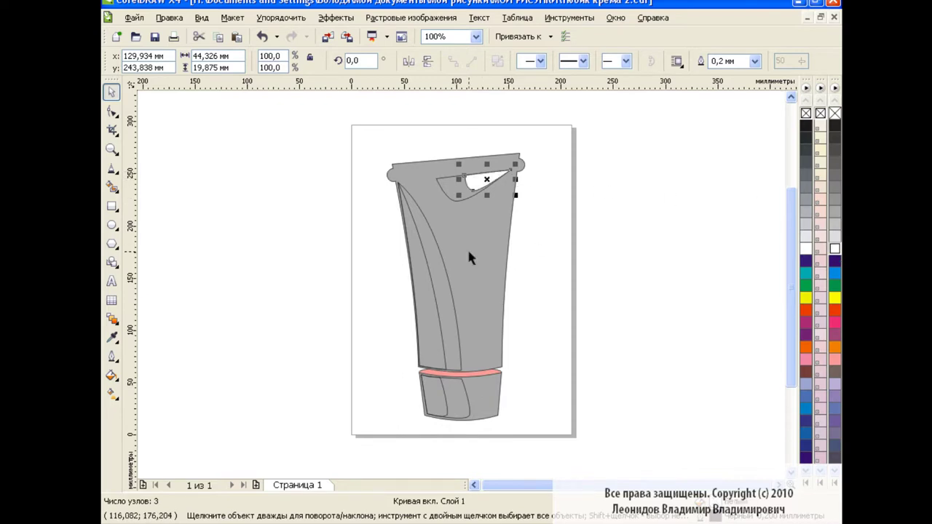
{"action": "left_click", "coordinate": [429, 280]}
{"action": "left_click", "coordinate": [834, 248]}
{"action": "key", "text": "Tab"}
{"action": "left_click", "coordinate": [834, 248]}
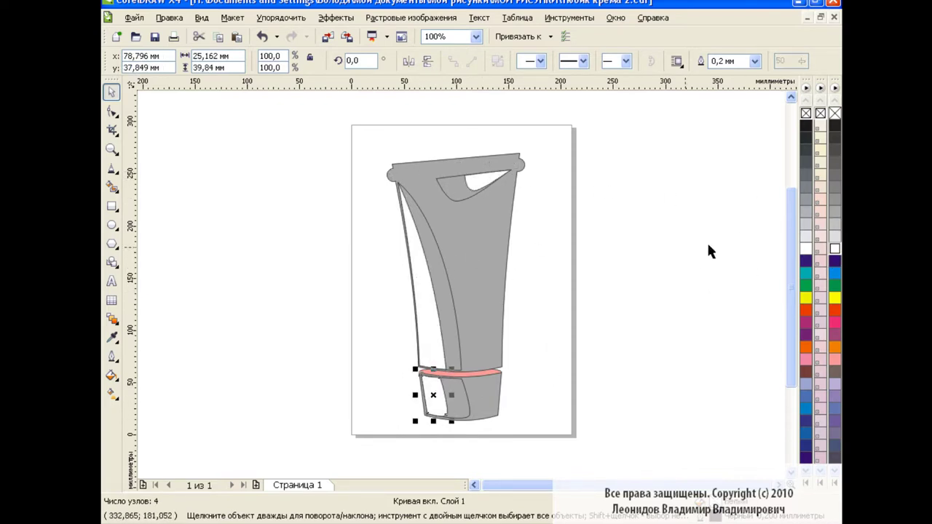
{"action": "left_click", "coordinate": [585, 284]}
- Blend the white pocket, left fold and cap pieces into their grey shapes
{"action": "left_click", "coordinate": [111, 318]}
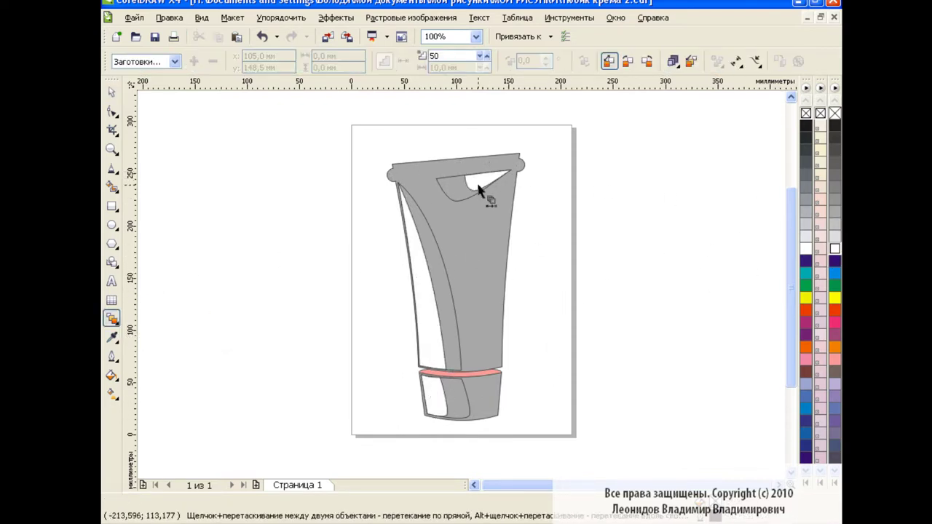
{"action": "left_click_drag", "start_coordinate": [479, 183], "coordinate": [453, 183]}
{"action": "left_click_drag", "start_coordinate": [835, 115], "coordinate": [683, 186]}
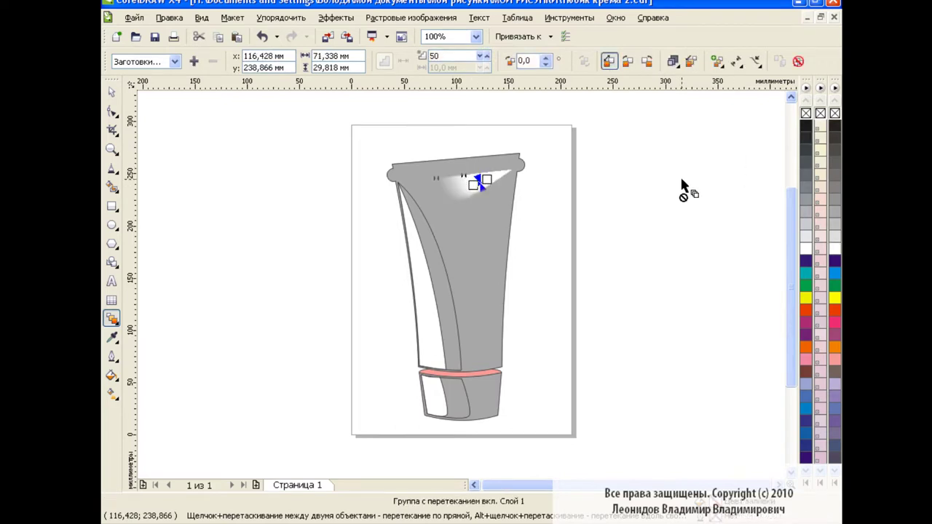
{"action": "left_click_drag", "start_coordinate": [427, 296], "coordinate": [466, 291]}
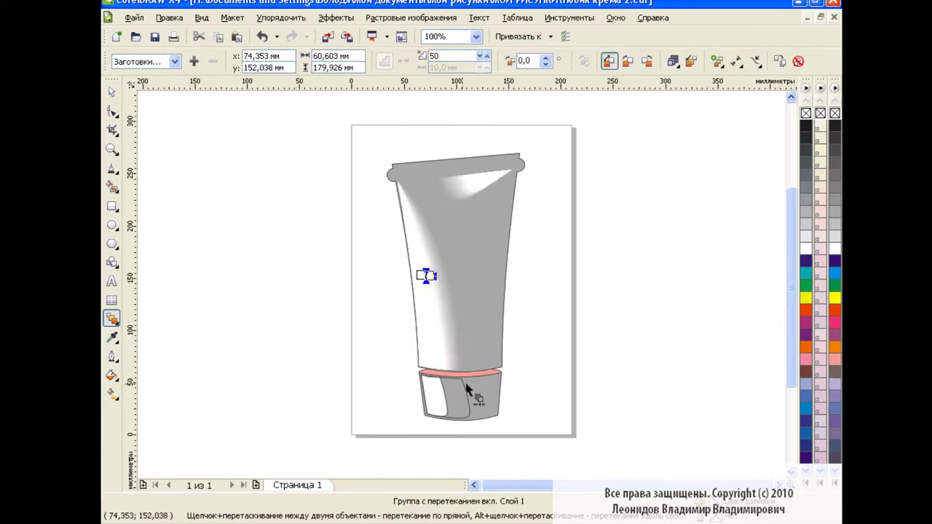
{"action": "left_click_drag", "start_coordinate": [439, 396], "coordinate": [464, 402]}
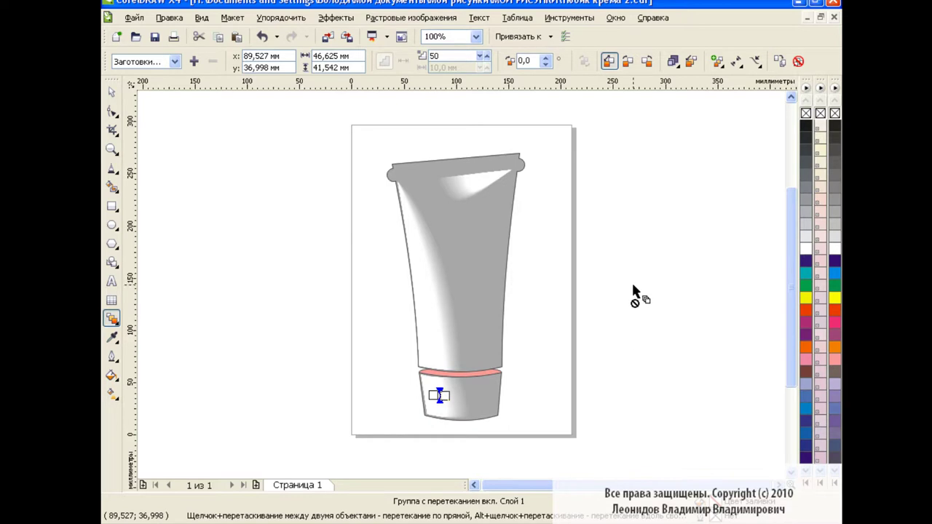
{"action": "key", "text": "space"}
{"action": "left_click", "coordinate": [277, 255]}
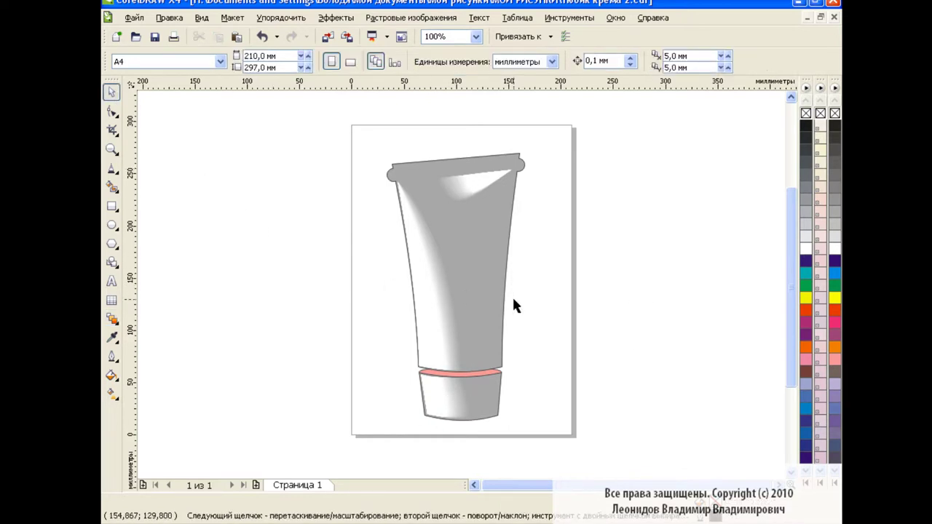
- Colour the pink band at the cap join dark grey
{"action": "left_click", "coordinate": [495, 377]}
{"action": "left_click", "coordinate": [834, 201]}
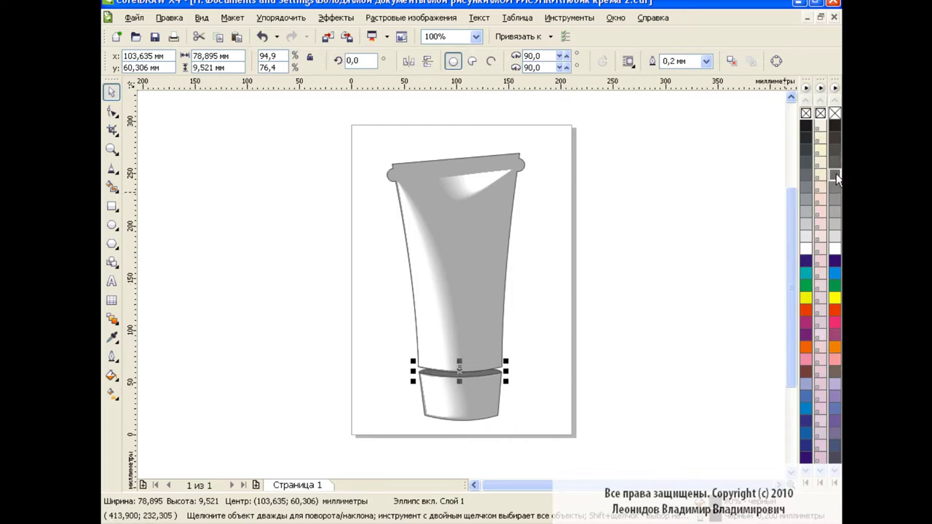
{"action": "left_click", "coordinate": [634, 266]}
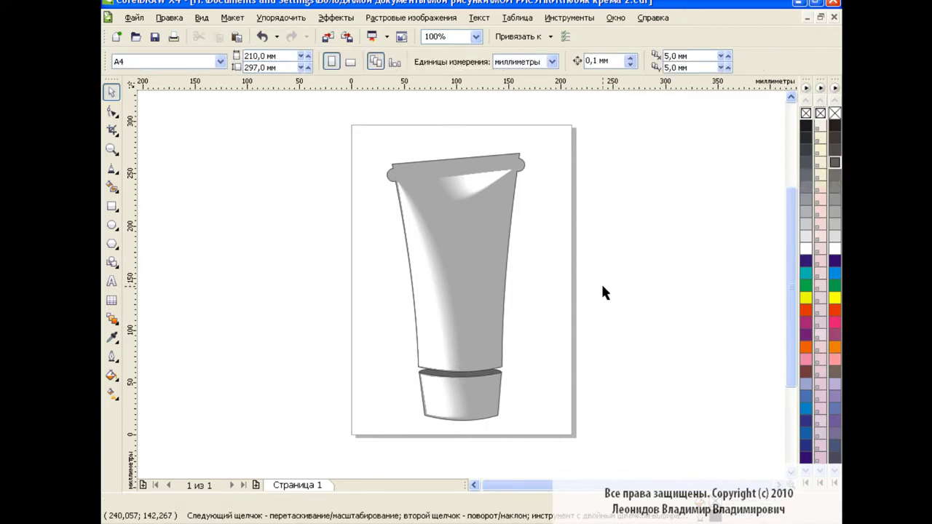
- Nudge the tube body's top-right rim corner node about 2 mm
{"action": "left_click", "coordinate": [503, 160]}
{"action": "key", "text": "F10"}
{"action": "left_click_drag", "start_coordinate": [379, 144], "coordinate": [541, 164]}
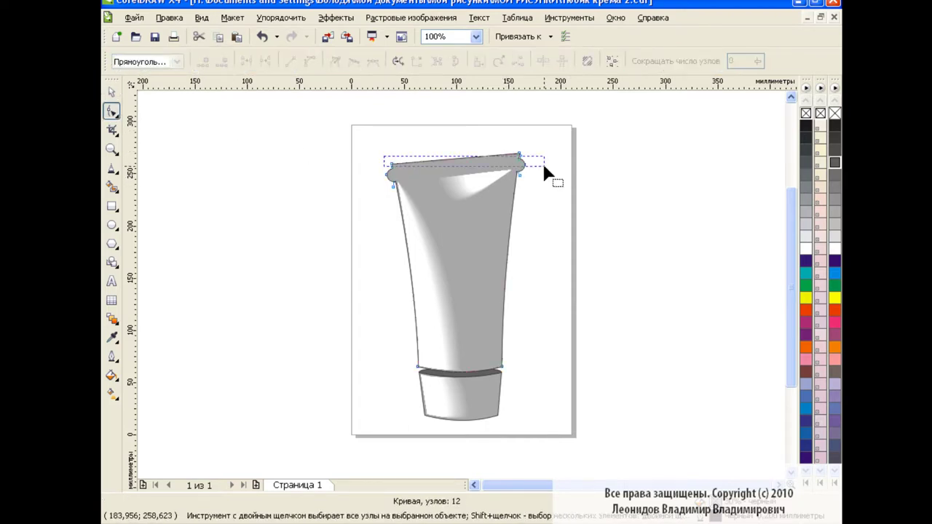
{"action": "left_click_drag", "start_coordinate": [379, 142], "coordinate": [523, 166]}
{"action": "key", "text": "space"}
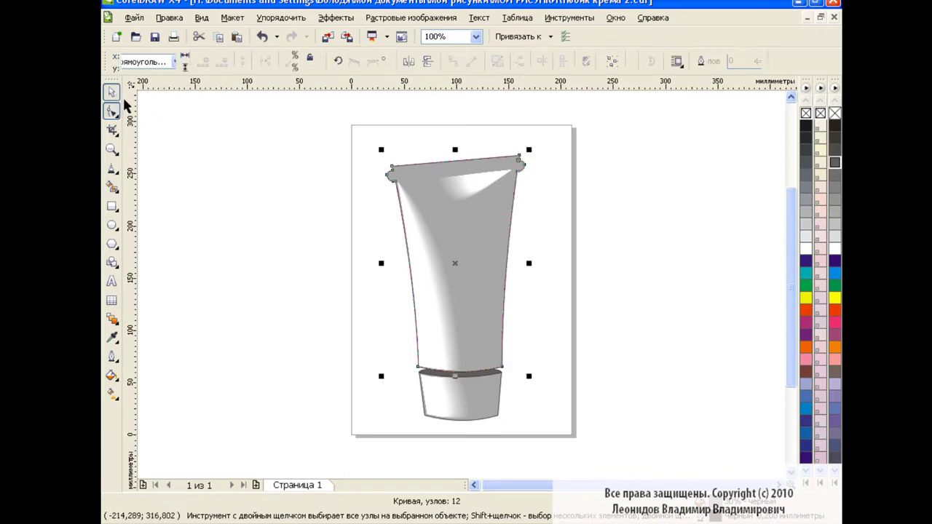
{"action": "left_click", "coordinate": [322, 225]}
{"action": "left_click", "coordinate": [395, 187]}
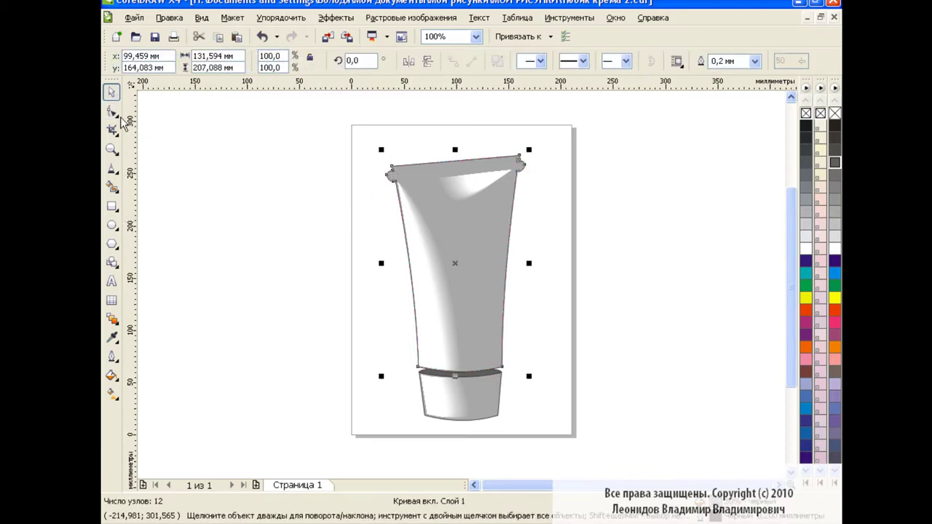
{"action": "key", "text": "F10"}
{"action": "left_click_drag", "start_coordinate": [387, 180], "coordinate": [388, 181]}
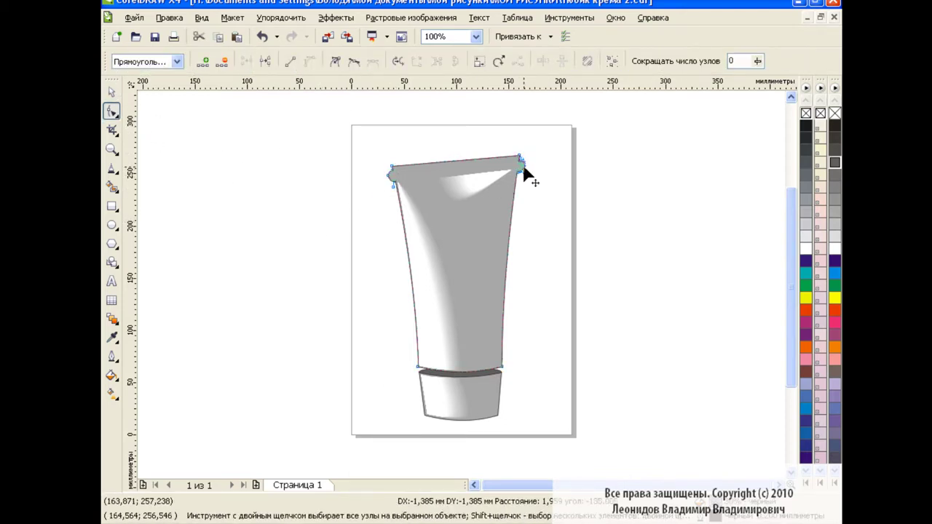
{"action": "key", "text": "space"}
{"action": "left_click", "coordinate": [262, 227]}
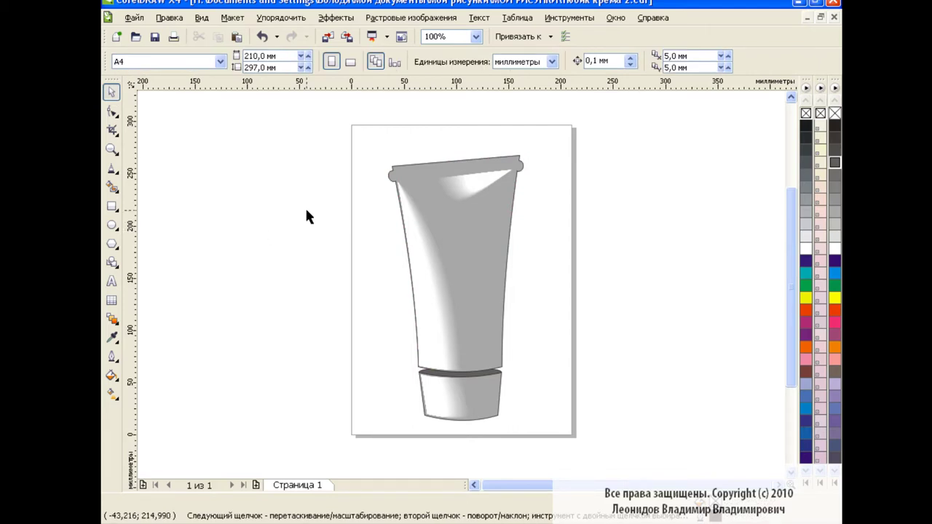
- Draw a tall thin light grey rectangle left of the tube and copy it to the right
{"action": "left_click", "coordinate": [113, 206]}
{"action": "left_click_drag", "start_coordinate": [234, 183], "coordinate": [241, 286]}
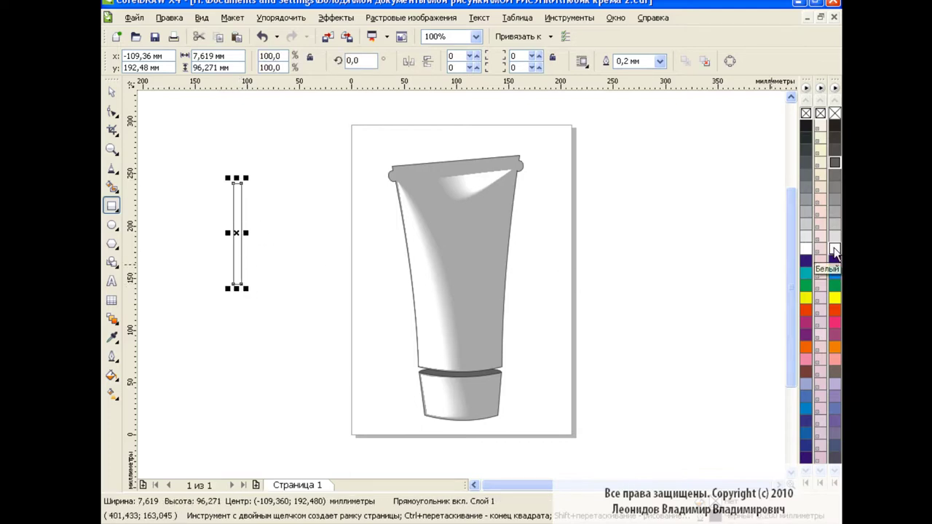
{"action": "left_click", "coordinate": [835, 240]}
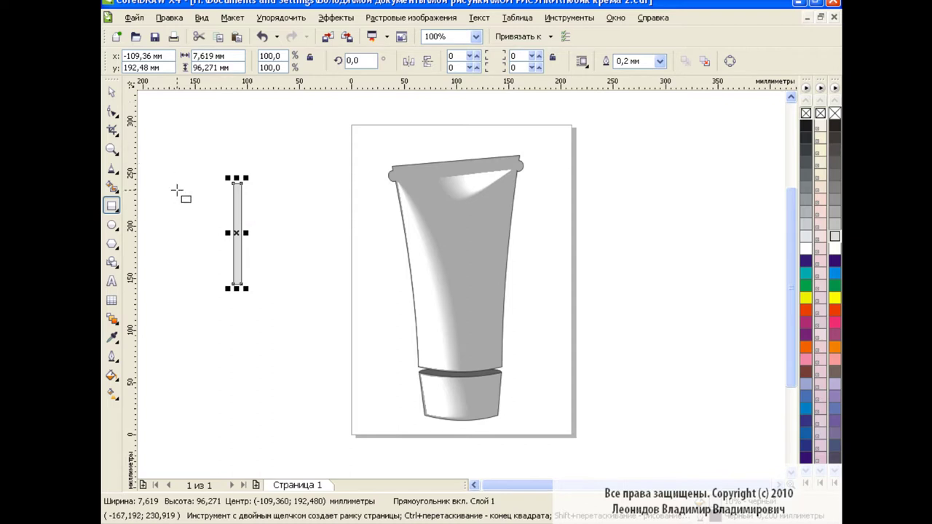
{"action": "left_click_drag", "start_coordinate": [237, 233], "coordinate": [675, 232]}
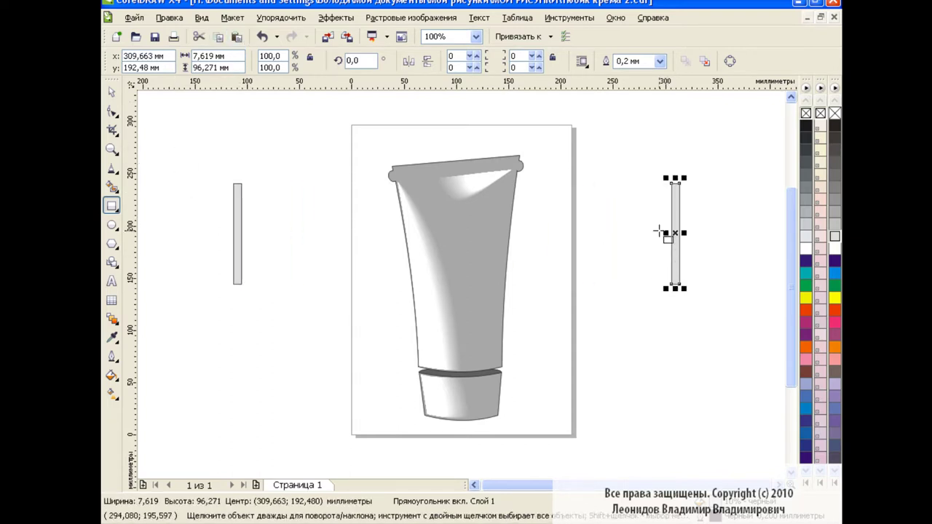
- Blend the two rectangles into a 25-step ribbed strip
{"action": "left_click", "coordinate": [111, 318]}
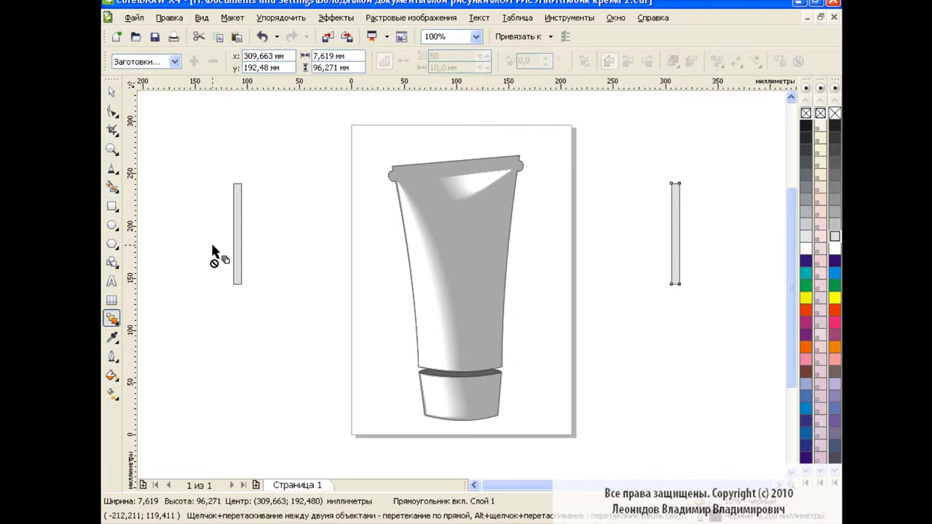
{"action": "left_click_drag", "start_coordinate": [237, 233], "coordinate": [675, 234]}
{"action": "left_click", "coordinate": [479, 56]}
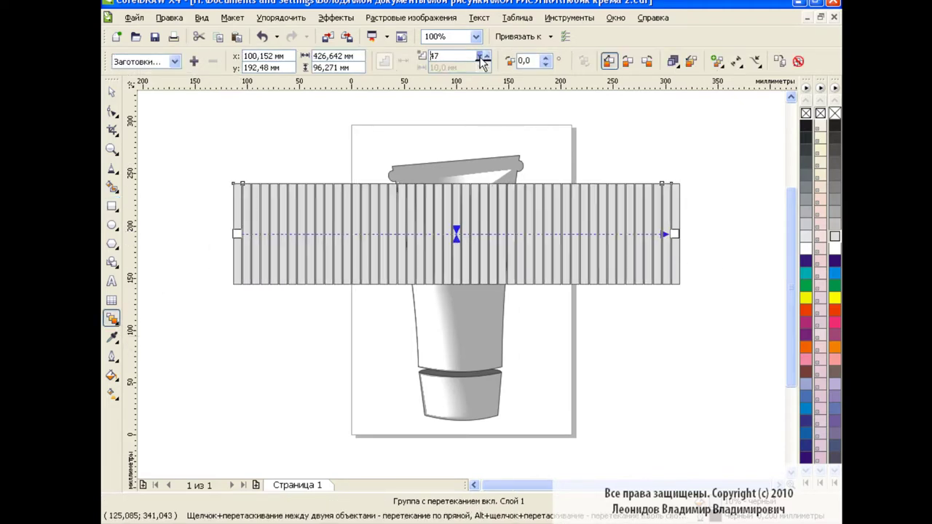
{"action": "left_click", "coordinate": [479, 56]}
{"action": "left_click", "coordinate": [479, 56]}
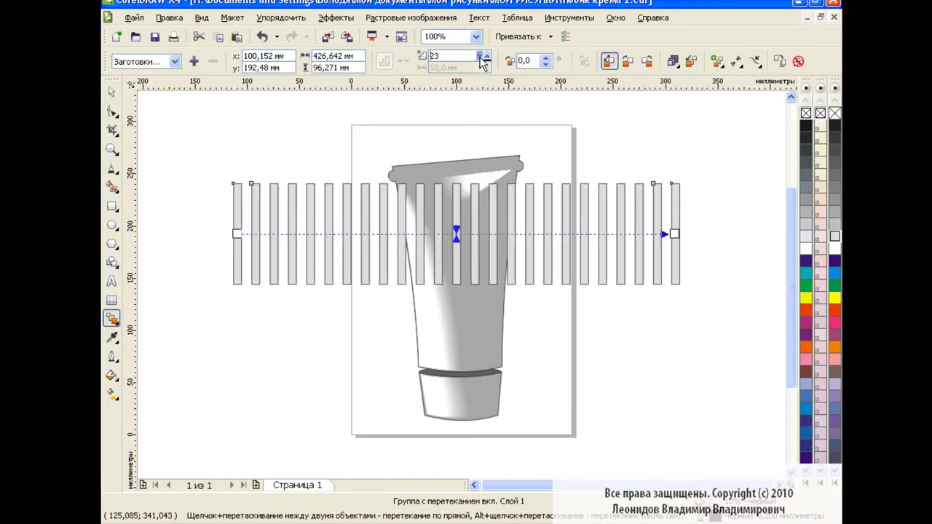
{"action": "left_click", "coordinate": [479, 56]}
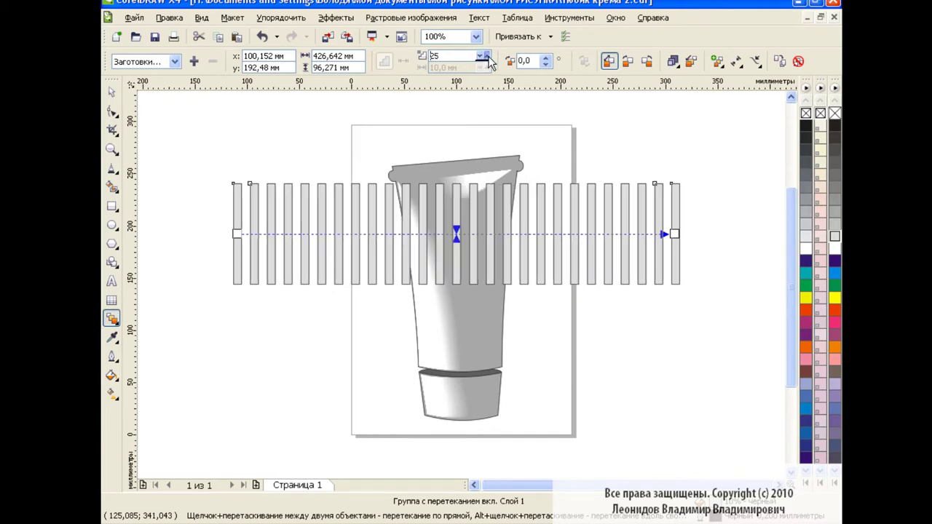
- Squash and shrink the ribbed strip to fit the tube's top crimp
{"action": "left_click", "coordinate": [112, 91]}
{"action": "left_click_drag", "start_coordinate": [455, 285], "coordinate": [461, 216]}
{"action": "mouse_move", "coordinate": [675, 212]}
{"action": "left_mouse_down"}
{"action": "mouse_move", "coordinate": [318, 189]}
{"action": "mouse_move", "coordinate": [318, 173]}
{"action": "mouse_move", "coordinate": [488, 151]}
{"action": "mouse_move", "coordinate": [533, 183]}
{"action": "left_mouse_up"}
{"action": "left_click", "coordinate": [275, 188]}
{"action": "left_click", "coordinate": [454, 172]}
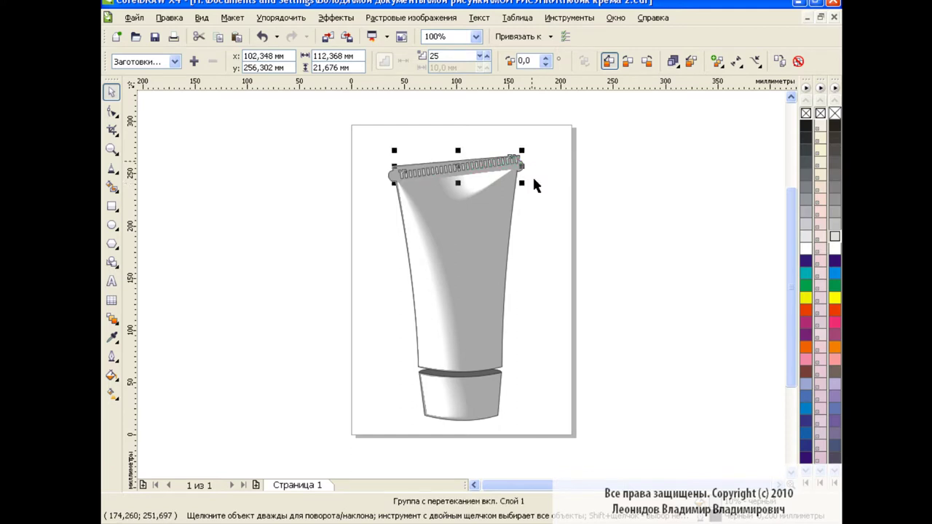
- At 400% zoom, move the rib strip onto the crimp and stretch it wider and taller
{"action": "left_click", "coordinate": [475, 37]}
{"action": "left_click", "coordinate": [444, 134]}
{"action": "left_click_drag", "start_coordinate": [790, 251], "coordinate": [790, 235]}
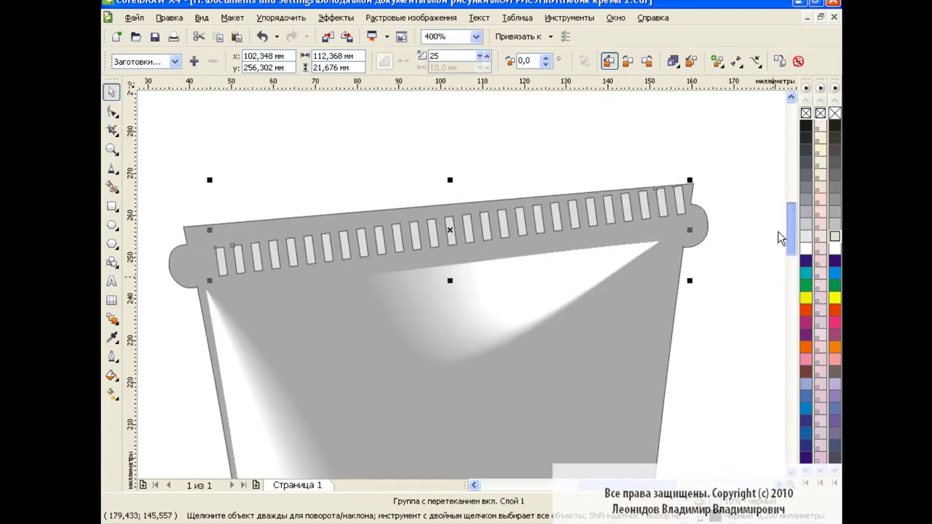
{"action": "left_click", "coordinate": [700, 214]}
{"action": "left_click_drag", "start_coordinate": [689, 182], "coordinate": [692, 189]}
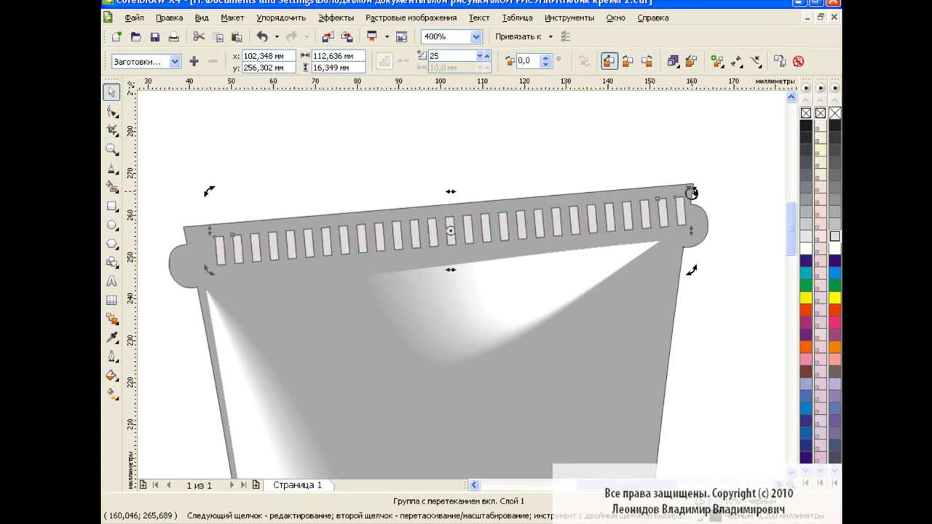
{"action": "left_click_drag", "start_coordinate": [450, 229], "coordinate": [431, 223]}
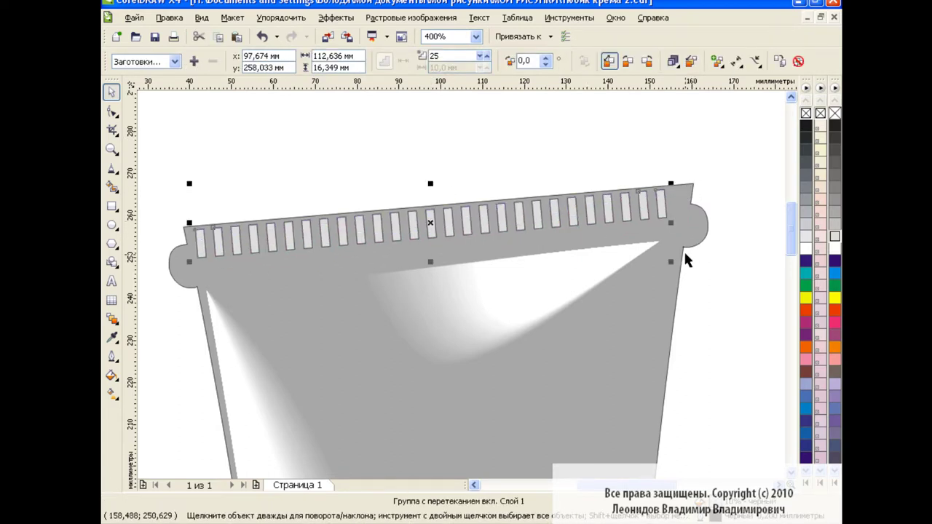
{"action": "left_click_drag", "start_coordinate": [682, 262], "coordinate": [681, 265]}
{"action": "left_click_drag", "start_coordinate": [437, 264], "coordinate": [437, 278]}
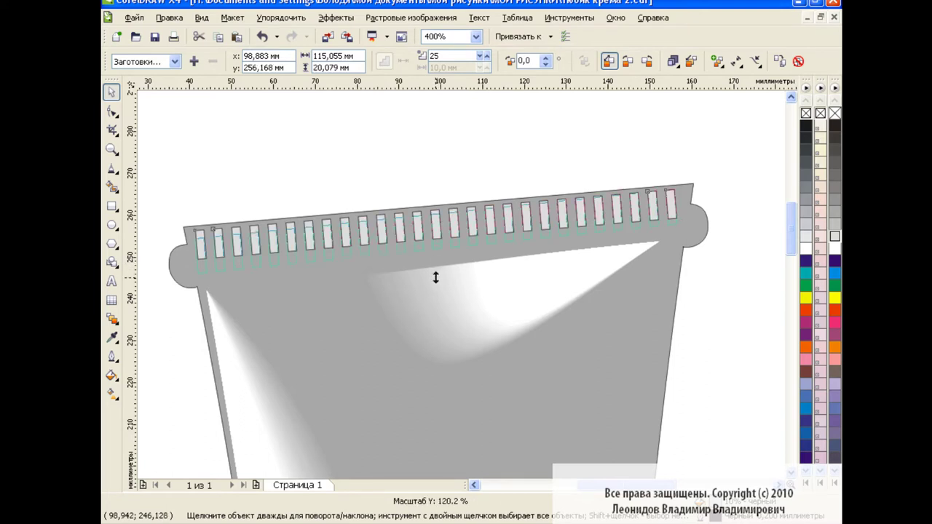
- Tilt the rib strip slightly to match the crimp, then view at 100%
{"action": "left_click", "coordinate": [435, 230]}
{"action": "left_click_drag", "start_coordinate": [676, 183], "coordinate": [681, 191]}
{"action": "left_click", "coordinate": [599, 217]}
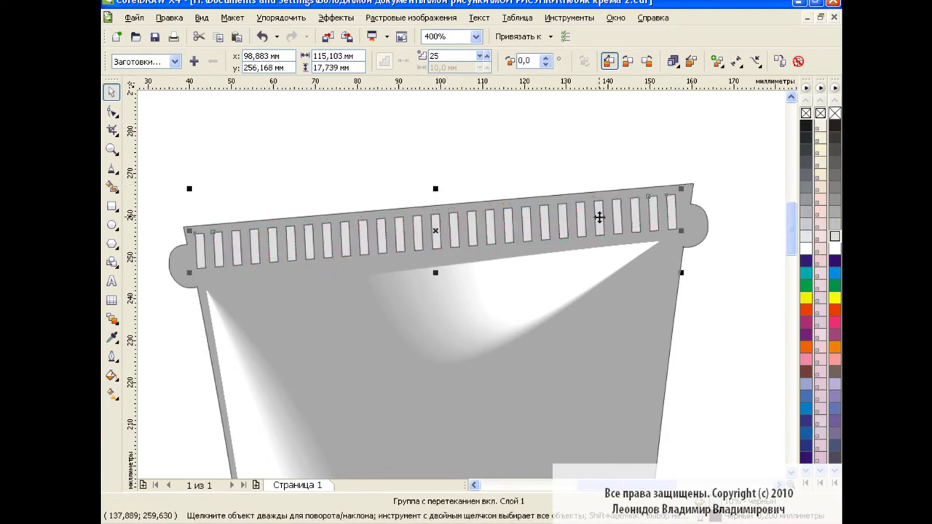
{"action": "left_click", "coordinate": [438, 231]}
{"action": "left_click", "coordinate": [587, 131]}
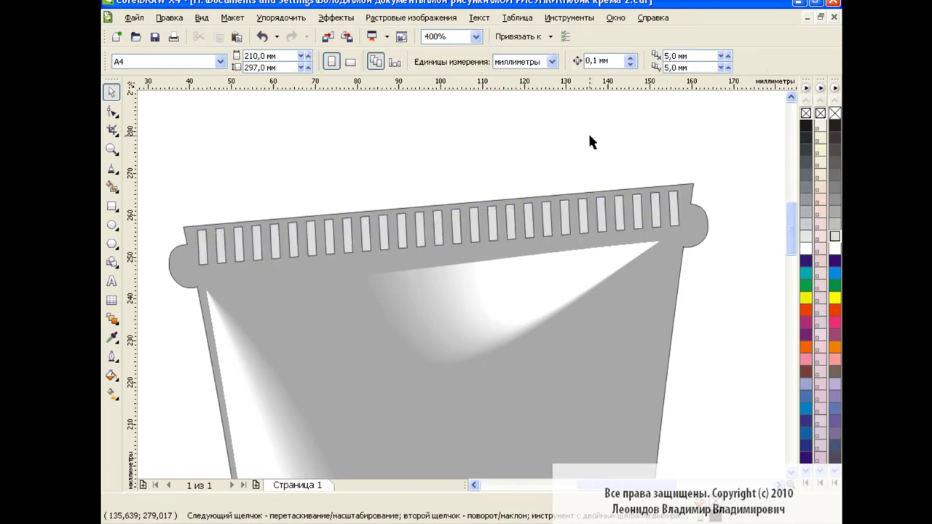
{"action": "left_click", "coordinate": [618, 215]}
{"action": "left_click", "coordinate": [476, 36]}
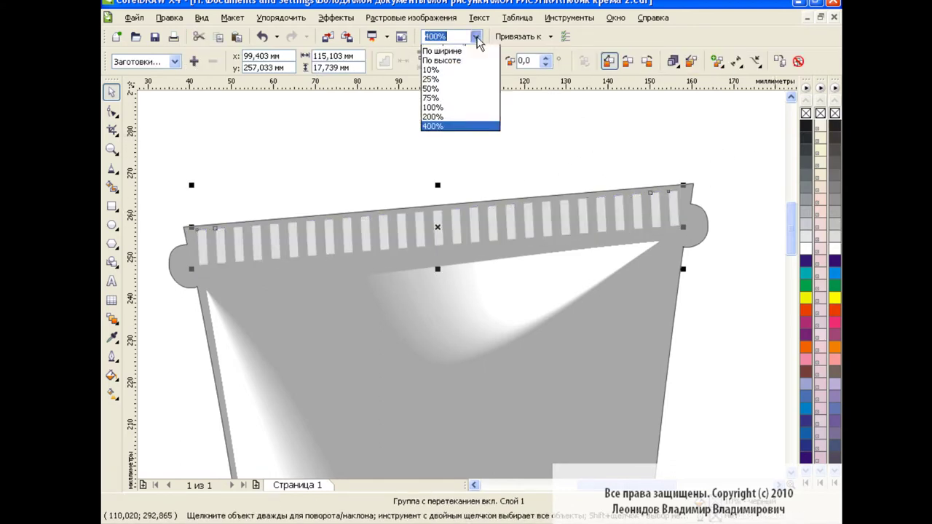
{"action": "left_click", "coordinate": [446, 140]}
{"action": "left_click_drag", "start_coordinate": [793, 204], "coordinate": [793, 262]}
{"action": "left_click", "coordinate": [592, 256]}
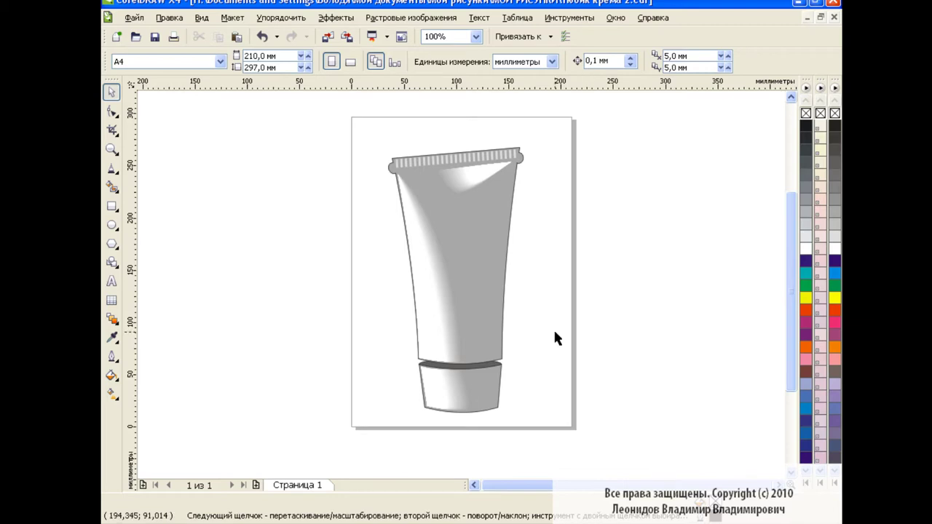
- Draw a closed four-sided outline on the cap's right side at 400% zoom
{"action": "left_click", "coordinate": [112, 169]}
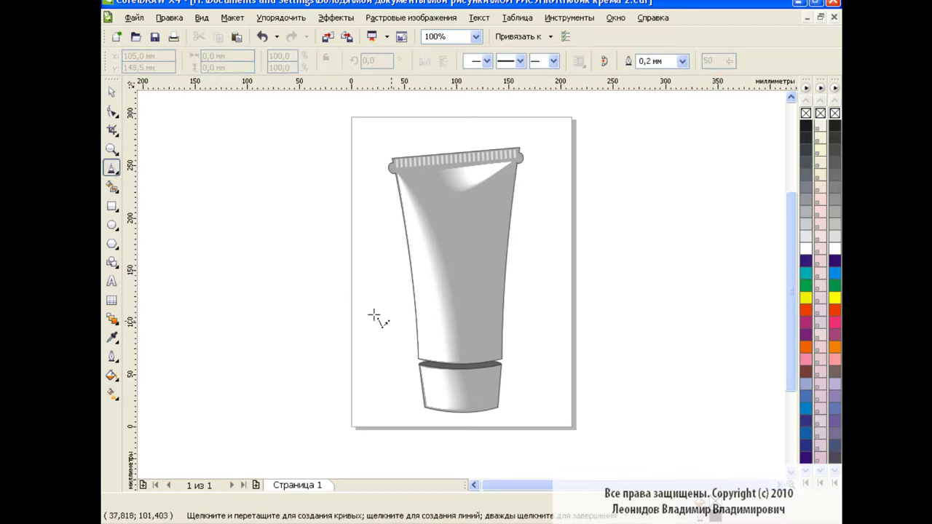
{"action": "left_click", "coordinate": [476, 36]}
{"action": "left_click", "coordinate": [478, 141]}
{"action": "scroll", "coordinate": [510, 177], "scroll_direction": "down", "scroll_amount": 4}
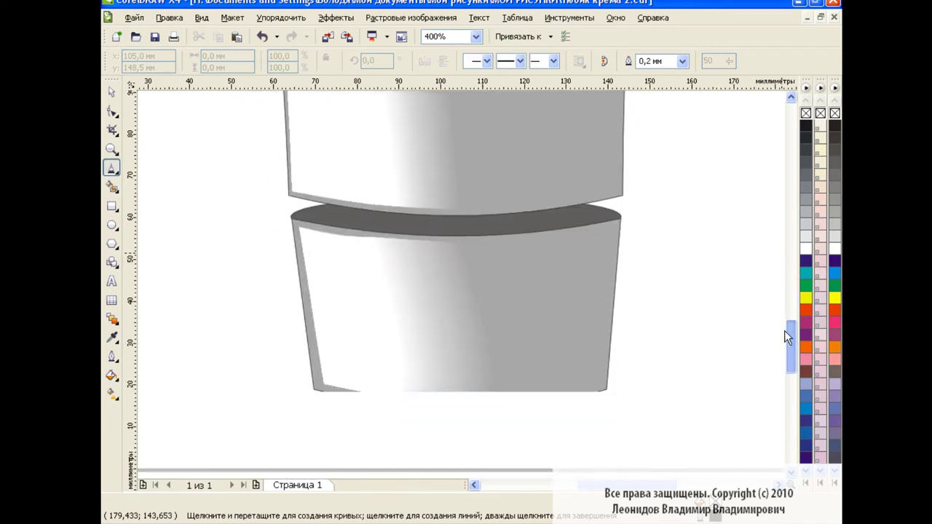
{"action": "scroll", "coordinate": [500, 236], "scroll_direction": "down", "scroll_amount": 1}
{"action": "left_click", "coordinate": [500, 235]}
{"action": "left_click", "coordinate": [607, 217]}
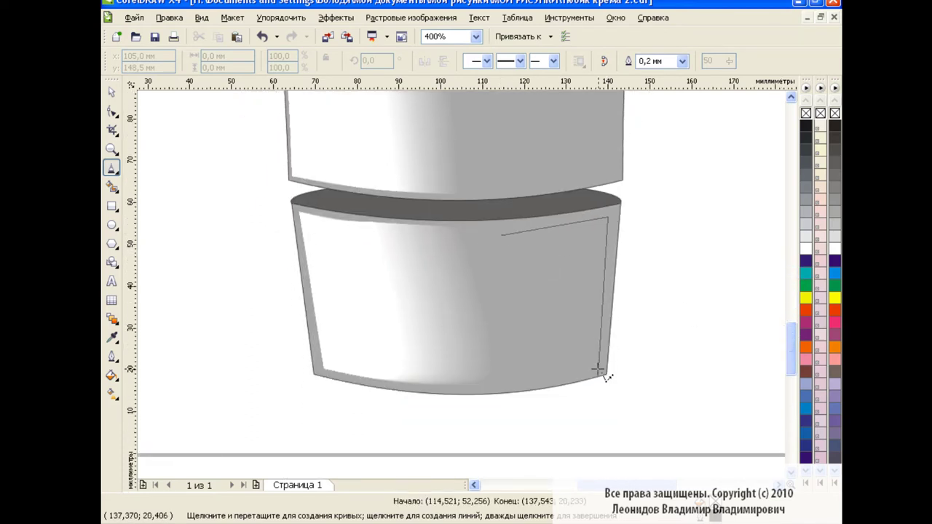
{"action": "left_click", "coordinate": [514, 380]}
{"action": "left_click", "coordinate": [500, 235]}
- Convert the panel's edges to curves and bend its top and left edges to follow the cap
{"action": "key", "text": "F10"}
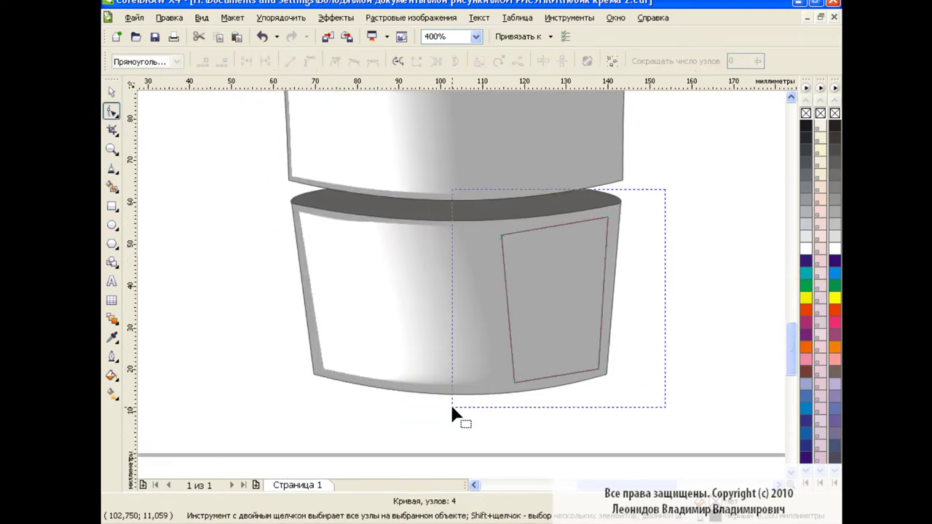
{"action": "left_click_drag", "start_coordinate": [452, 408], "coordinate": [452, 407]}
{"action": "left_click", "coordinate": [311, 61]}
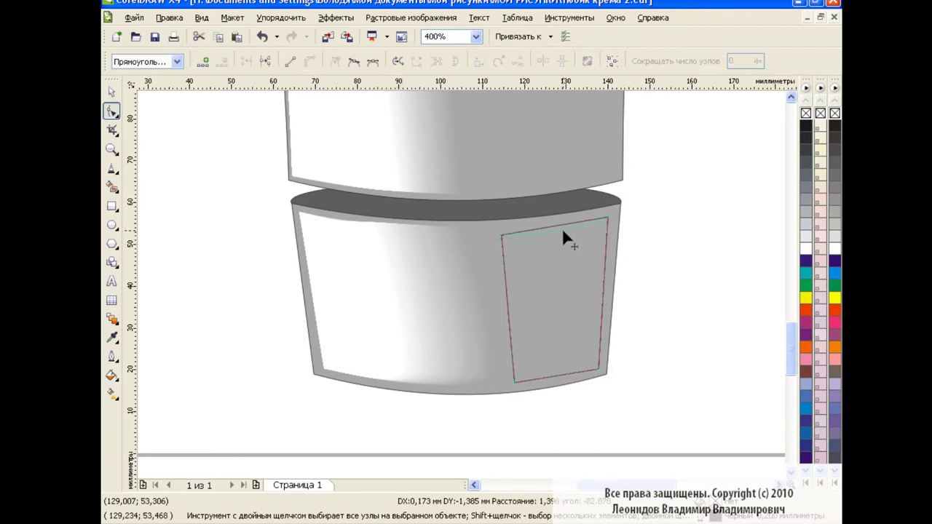
{"action": "left_click_drag", "start_coordinate": [514, 229], "coordinate": [503, 234]}
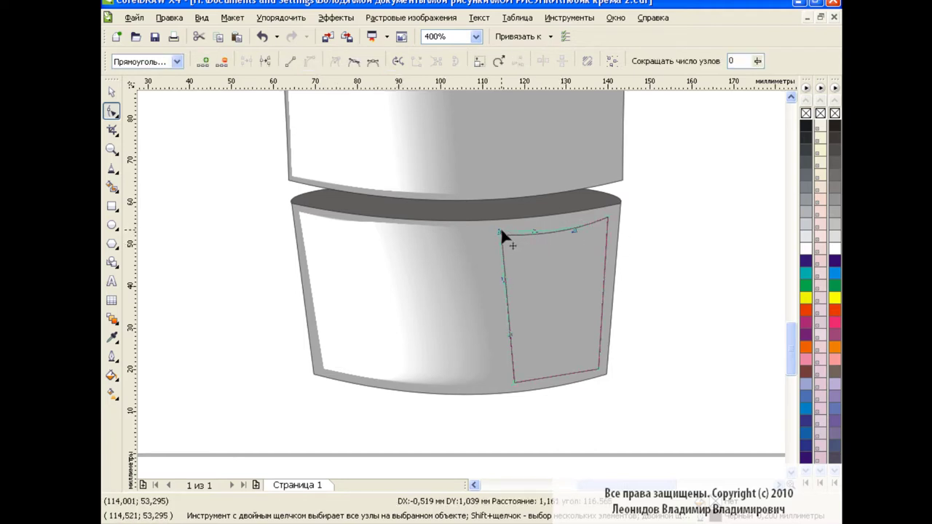
{"action": "left_click", "coordinate": [607, 217]}
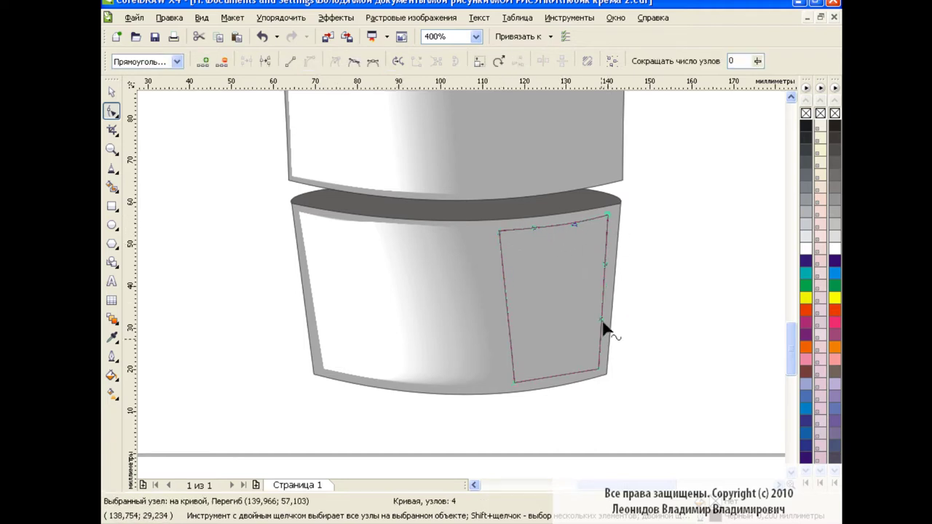
{"action": "left_click", "coordinate": [514, 384]}
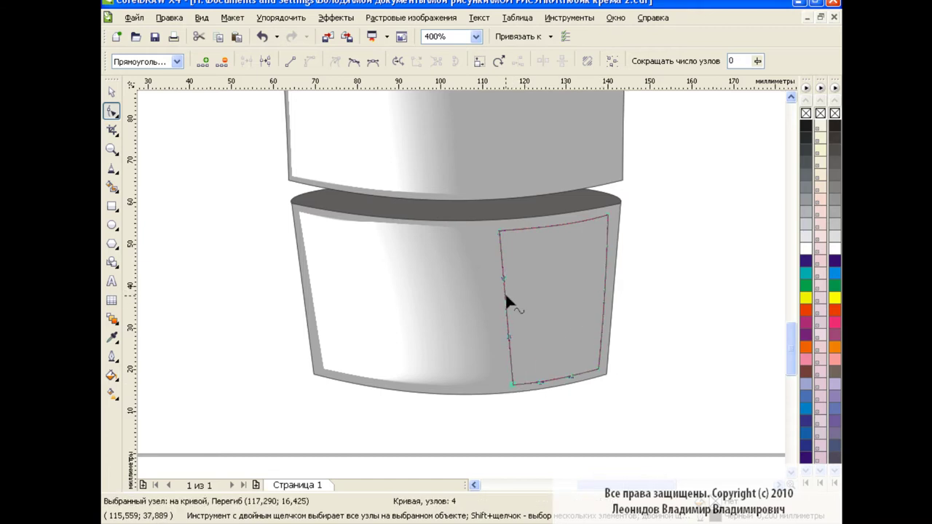
{"action": "left_click_drag", "start_coordinate": [503, 293], "coordinate": [507, 295]}
- Fill the curved panel on the cap with a darker grey
{"action": "left_click", "coordinate": [110, 92]}
{"action": "left_click", "coordinate": [215, 251]}
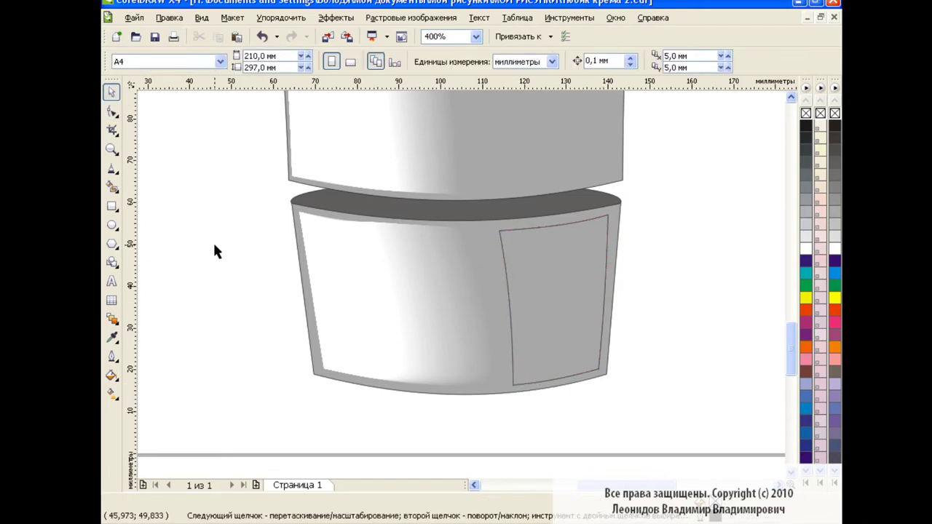
{"action": "left_click", "coordinate": [834, 186]}
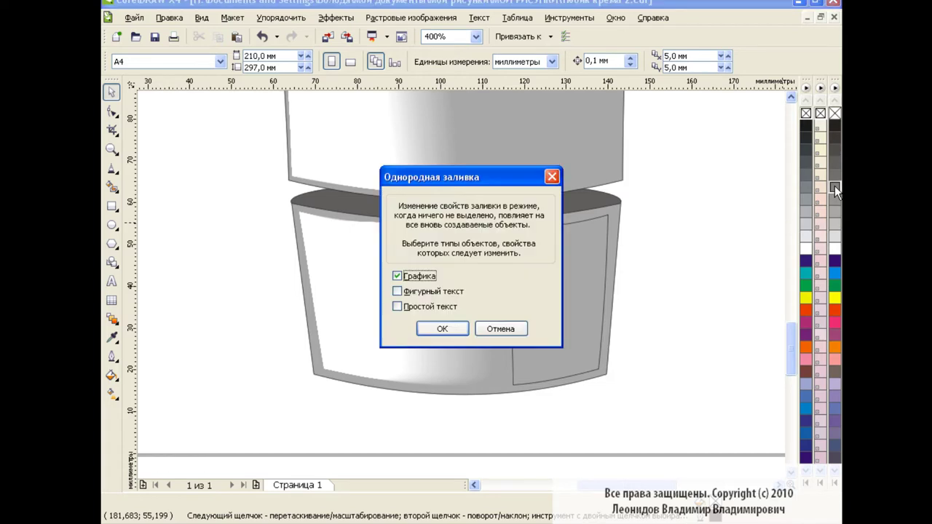
{"action": "left_click", "coordinate": [498, 326]}
{"action": "left_click", "coordinate": [508, 232]}
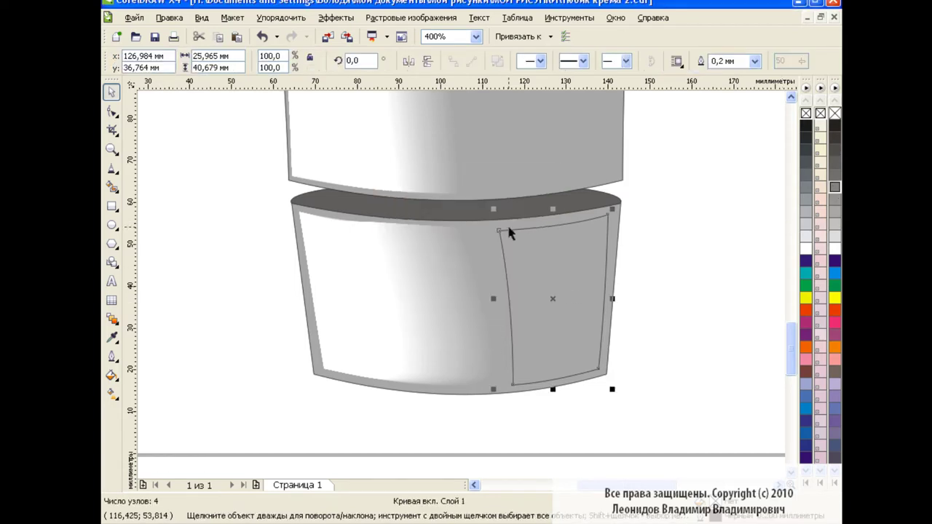
{"action": "left_click", "coordinate": [835, 188]}
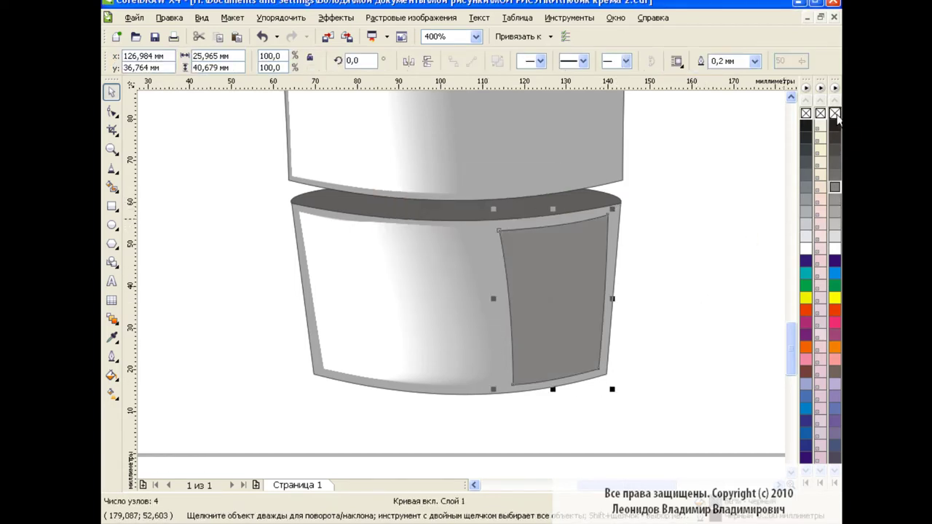
- Fade the cap panel with a linear transparency and adjust its right-side nodes
{"action": "left_click", "coordinate": [113, 318]}
{"action": "left_click", "coordinate": [174, 420]}
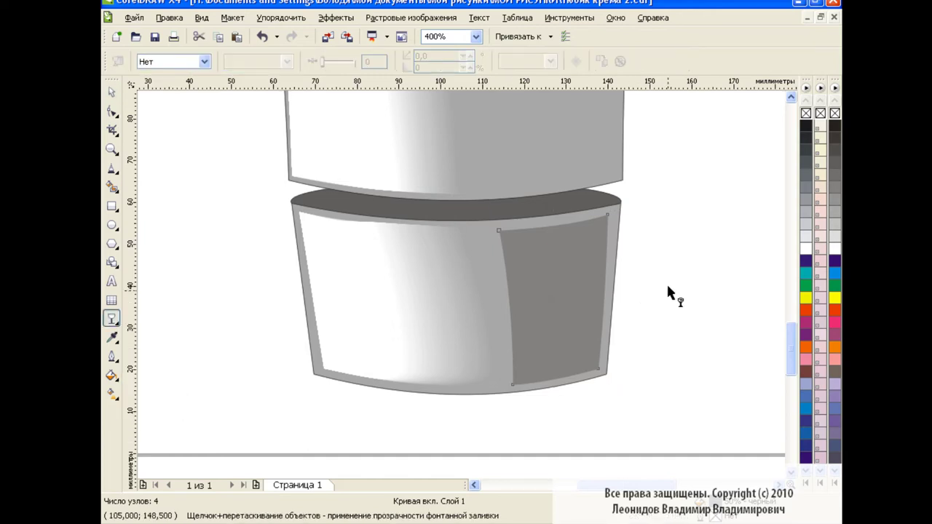
{"action": "mouse_move", "coordinate": [727, 429]}
{"action": "left_mouse_down"}
{"action": "mouse_move", "coordinate": [487, 264]}
{"action": "mouse_move", "coordinate": [541, 305]}
{"action": "left_mouse_up"}
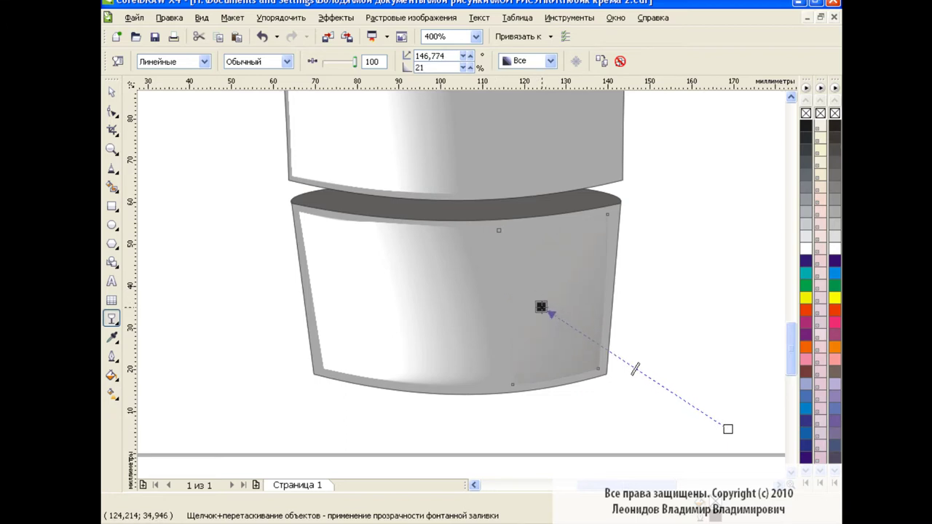
{"action": "left_click", "coordinate": [111, 111]}
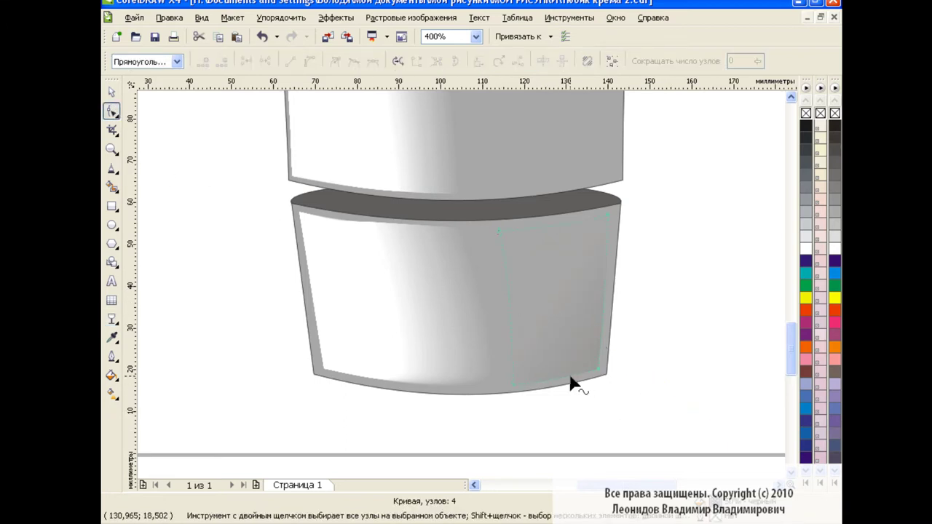
{"action": "left_click_drag", "start_coordinate": [602, 373], "coordinate": [604, 378]}
{"action": "left_click_drag", "start_coordinate": [609, 223], "coordinate": [615, 216]}
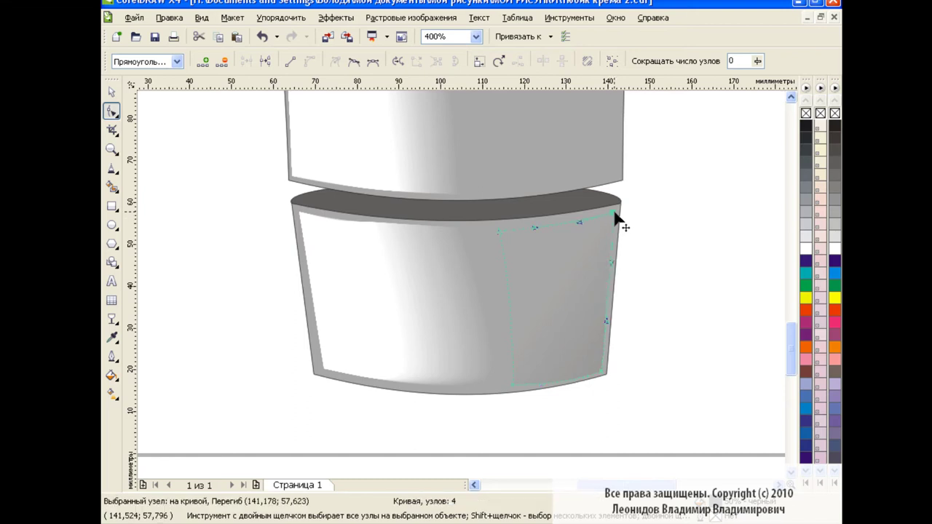
- Give the shading lens on the cap's right side a grey colour
{"action": "key", "text": "space"}
{"action": "left_click", "coordinate": [193, 271]}
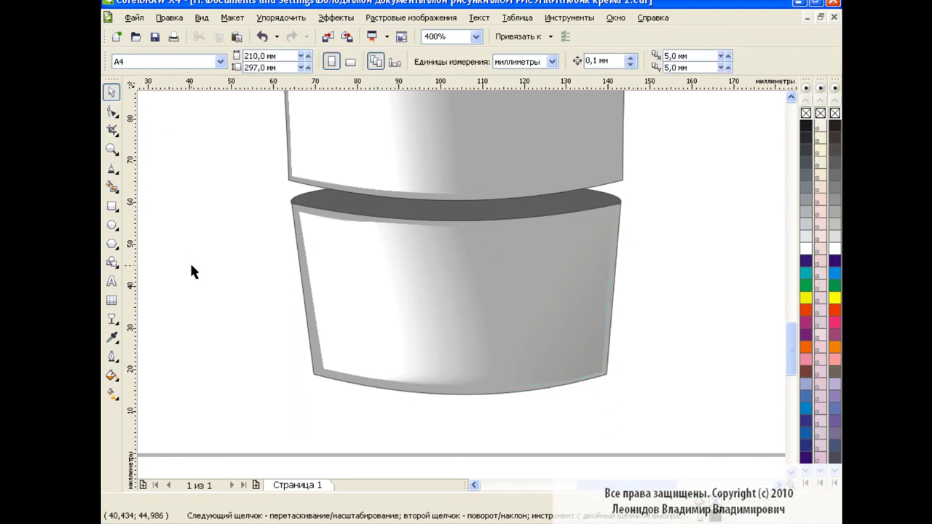
{"action": "left_click", "coordinate": [476, 37]}
{"action": "left_click", "coordinate": [436, 145]}
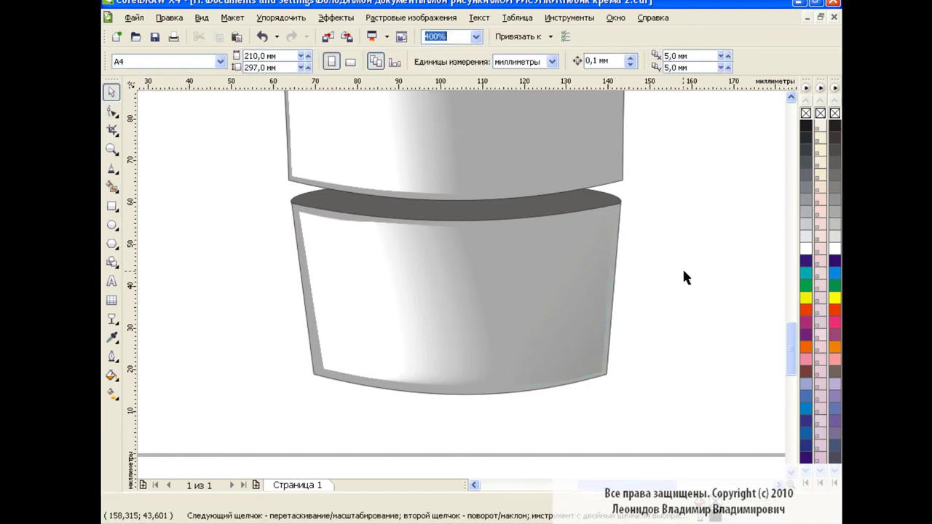
{"action": "left_click", "coordinate": [586, 297]}
{"action": "left_click", "coordinate": [835, 173]}
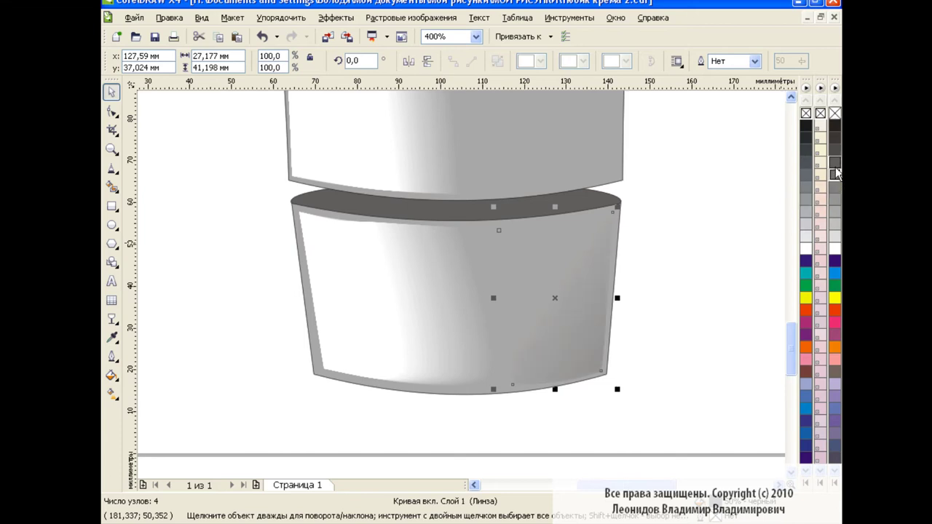
{"action": "left_click", "coordinate": [646, 312]}
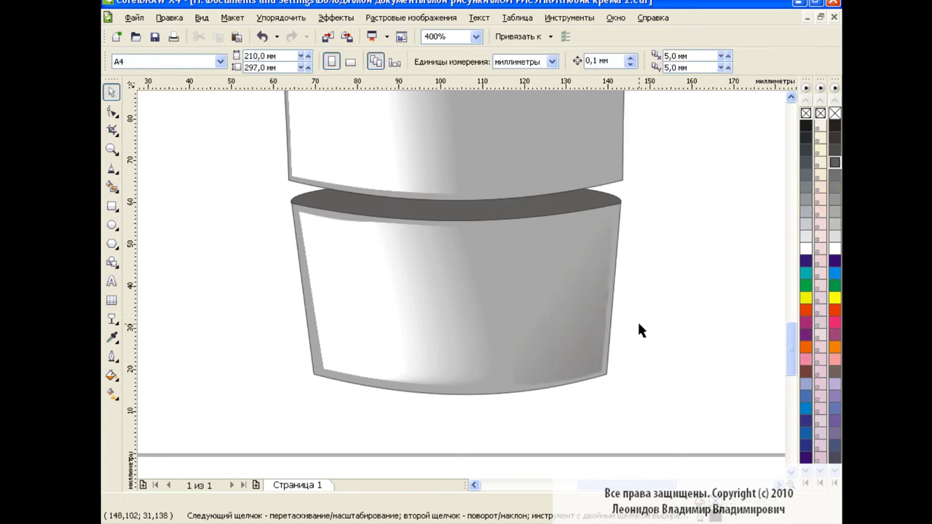
- Zoom to 100% and check the whole tube's cap and body
{"action": "left_click", "coordinate": [476, 37]}
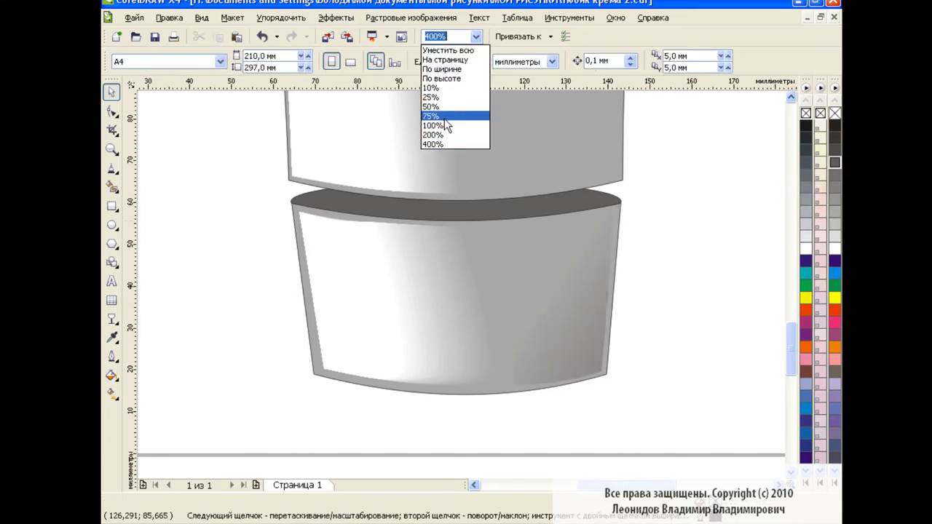
{"action": "left_click", "coordinate": [442, 120]}
{"action": "left_click_drag", "start_coordinate": [786, 342], "coordinate": [781, 291]}
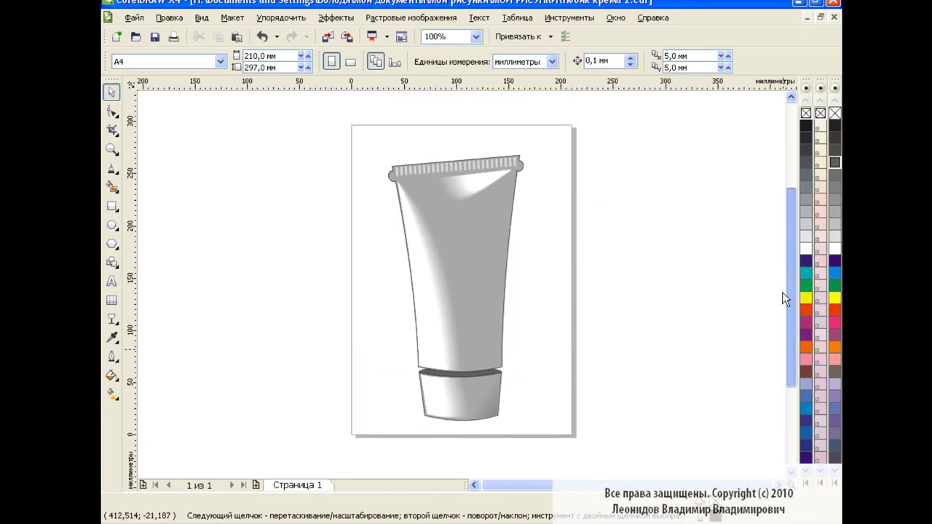
{"action": "left_click", "coordinate": [425, 413]}
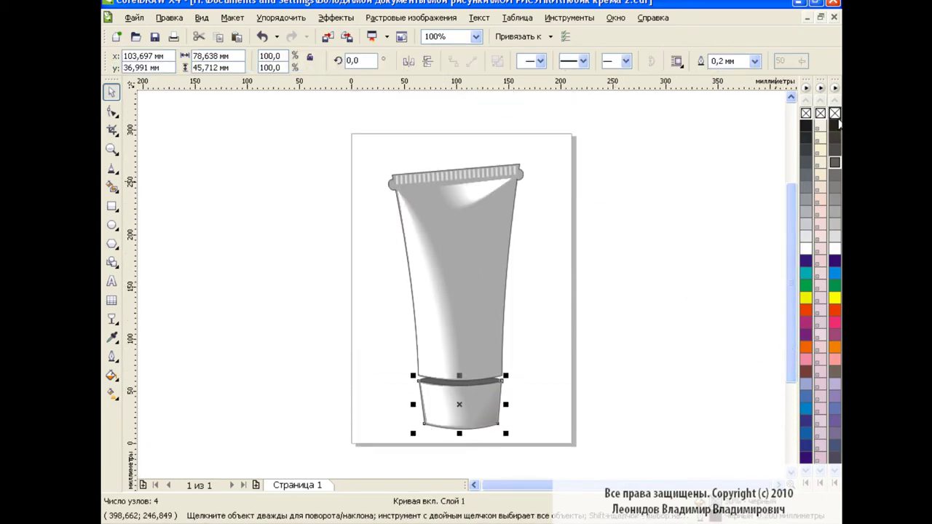
{"action": "left_click", "coordinate": [511, 209]}
{"action": "left_click", "coordinate": [642, 291]}
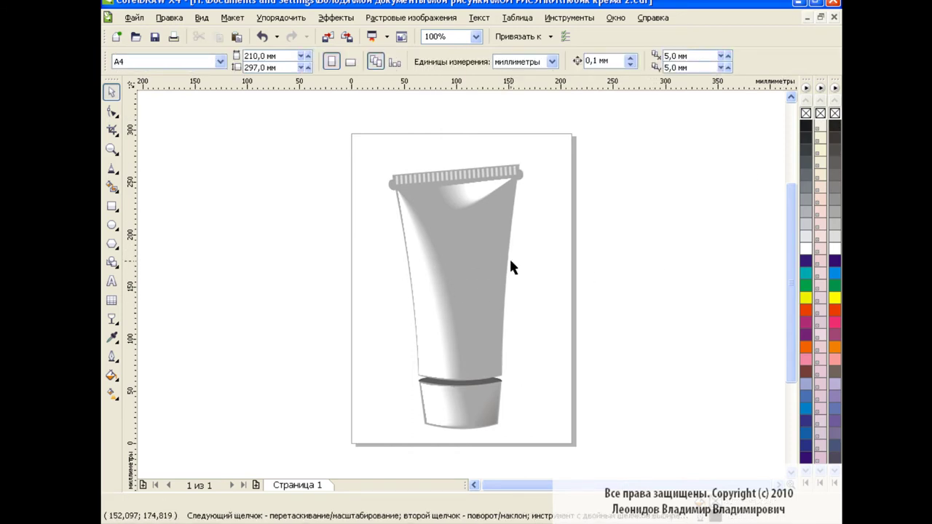
- Enter the two-line text 'Hand & Nail / Cream' and centre-align it
{"action": "left_click", "coordinate": [111, 281]}
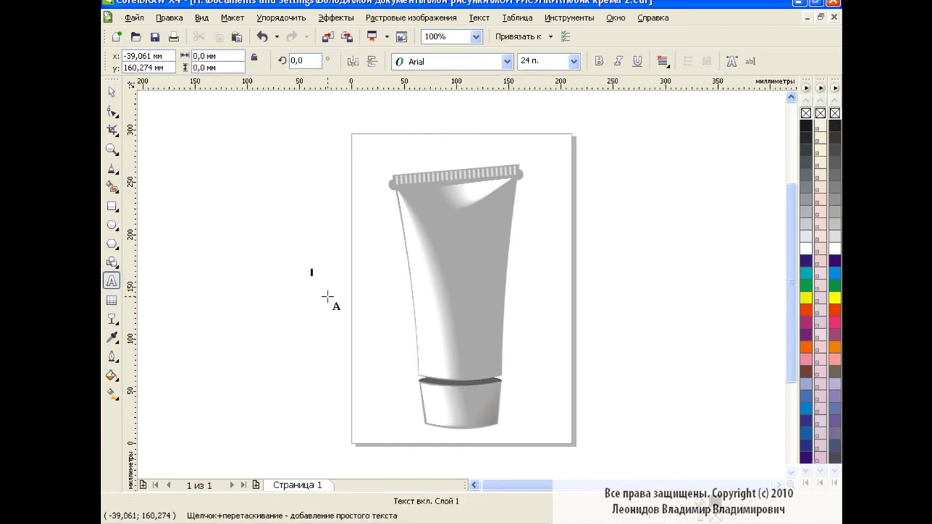
{"action": "type", "text": "Н"}
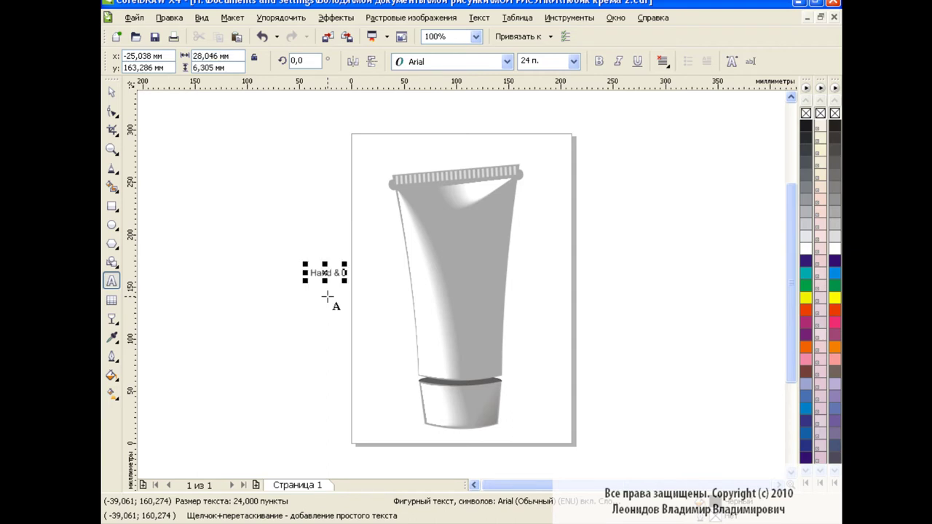
{"action": "type", "text": " Nail"}
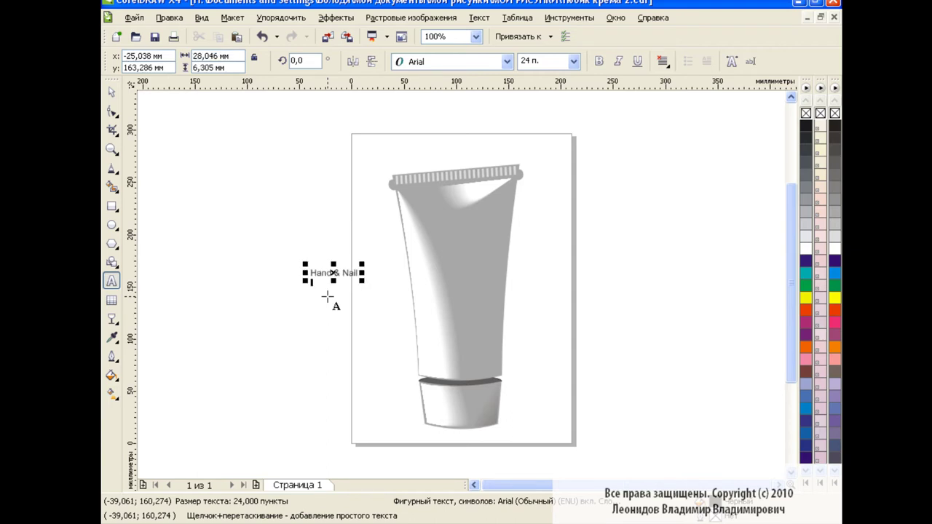
{"action": "type", "text": "Cream"}
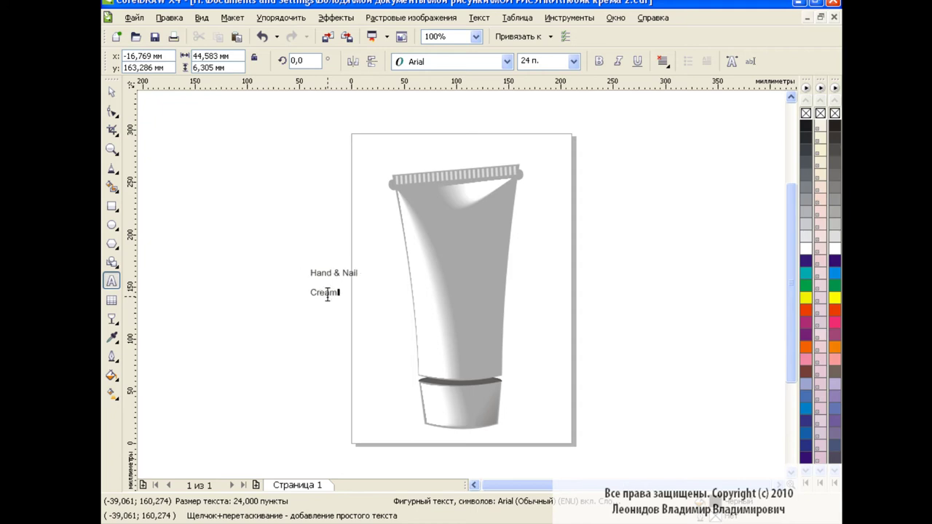
{"action": "double_click", "coordinate": [328, 293]}
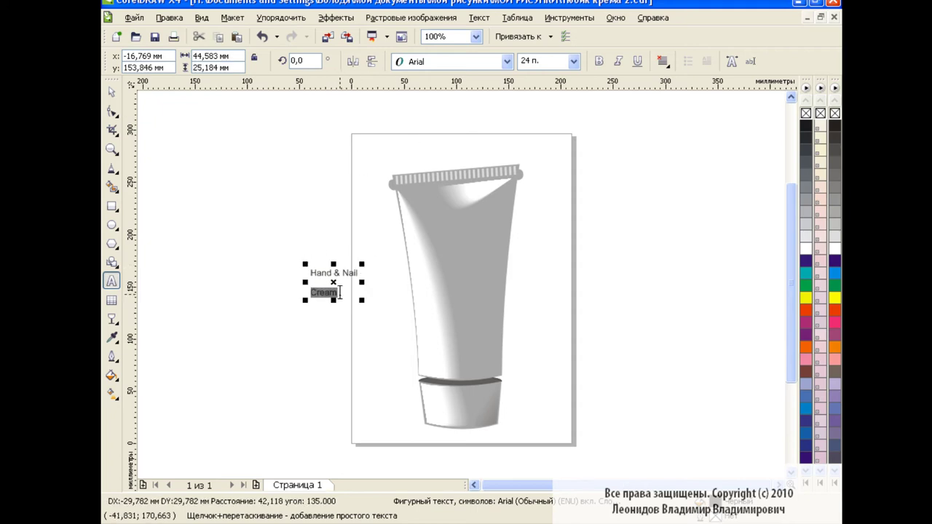
{"action": "left_click_drag", "start_coordinate": [314, 271], "coordinate": [338, 292]}
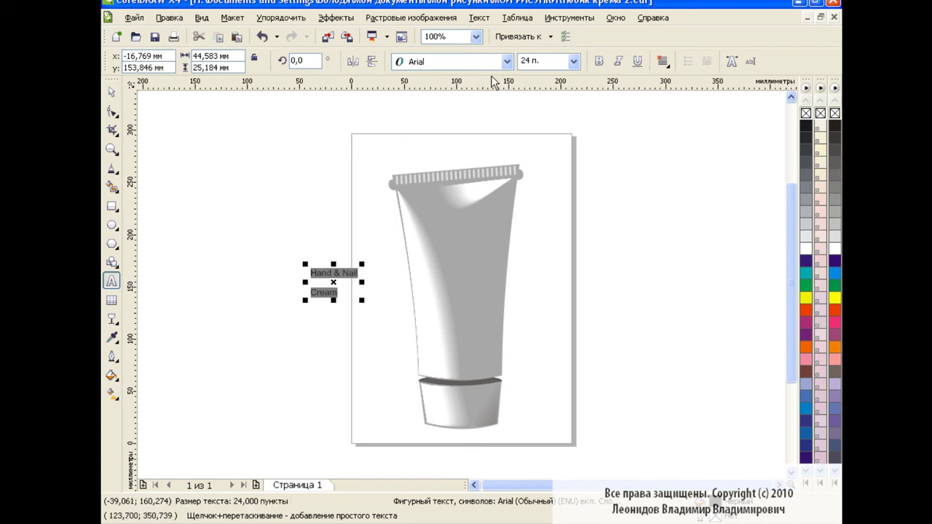
{"action": "left_click", "coordinate": [662, 62]}
{"action": "left_click", "coordinate": [687, 110]}
{"action": "left_click", "coordinate": [333, 272]}
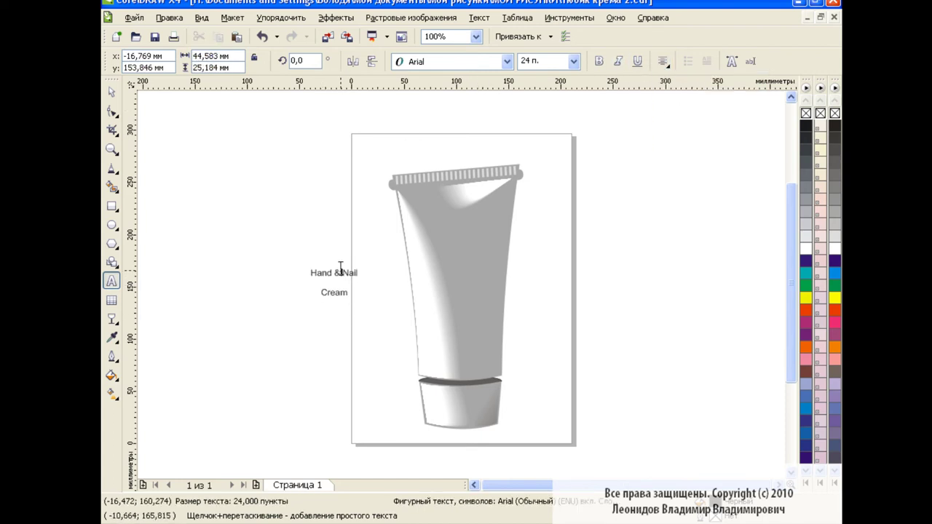
{"action": "key", "text": "ctrl+space"}
- Enlarge the label, move it onto the tube's middle, tilt it about 5.7° and colour it pink
{"action": "mouse_move", "coordinate": [360, 299]}
{"action": "left_mouse_down"}
{"action": "mouse_move", "coordinate": [333, 289]}
{"action": "mouse_move", "coordinate": [360, 313]}
{"action": "mouse_move", "coordinate": [408, 322]}
{"action": "mouse_move", "coordinate": [368, 302]}
{"action": "mouse_move", "coordinate": [467, 275]}
{"action": "mouse_move", "coordinate": [427, 254]}
{"action": "left_mouse_up"}
{"action": "left_click", "coordinate": [467, 275]}
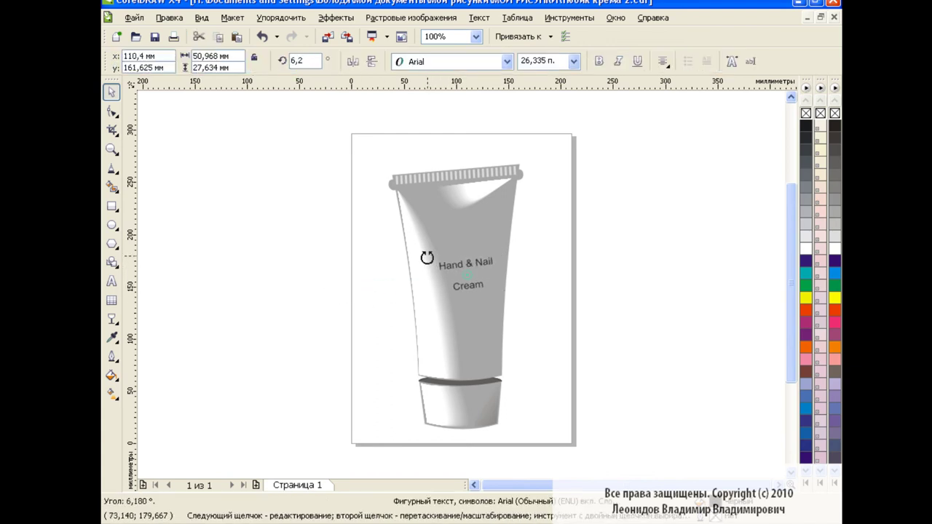
{"action": "key", "text": "Escape"}
{"action": "left_click", "coordinate": [474, 268]}
{"action": "mouse_move", "coordinate": [471, 264]}
{"action": "left_mouse_down"}
{"action": "mouse_move", "coordinate": [455, 200]}
{"action": "mouse_move", "coordinate": [484, 181]}
{"action": "mouse_move", "coordinate": [466, 286]}
{"action": "left_mouse_up"}
{"action": "left_click", "coordinate": [454, 200]}
{"action": "key", "text": "Escape"}
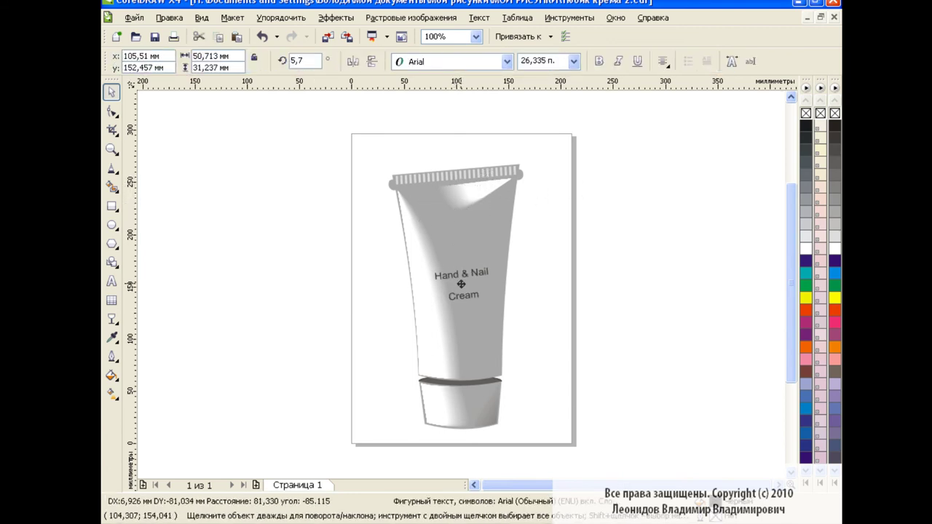
{"action": "left_click", "coordinate": [834, 323]}
{"action": "key", "text": "Escape"}
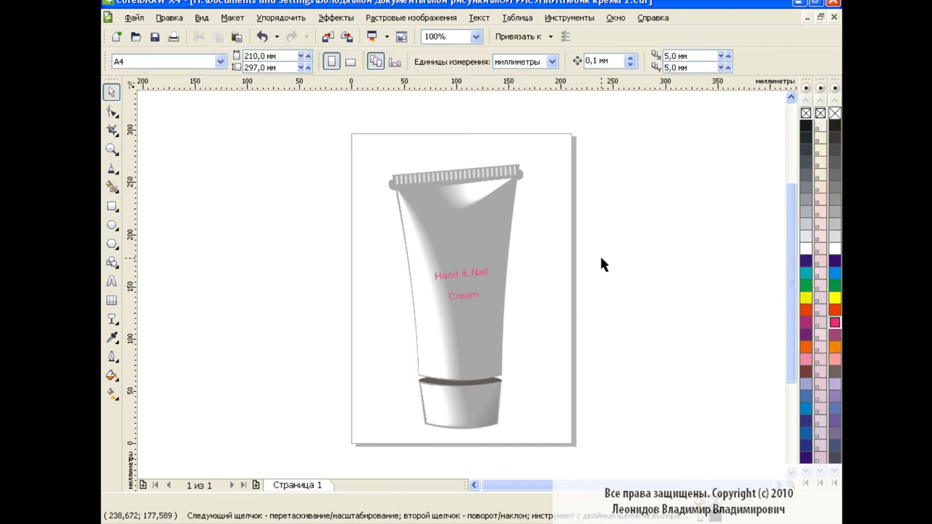
- Group all 17 parts of the tube drawing together
{"action": "left_click_drag", "start_coordinate": [364, 161], "coordinate": [543, 440]}
{"action": "left_click", "coordinate": [479, 62]}
{"action": "left_click", "coordinate": [571, 294]}
- Draw a page-sized rectangle filled with the radial fountain-fill preset 08
{"action": "left_click", "coordinate": [111, 206]}
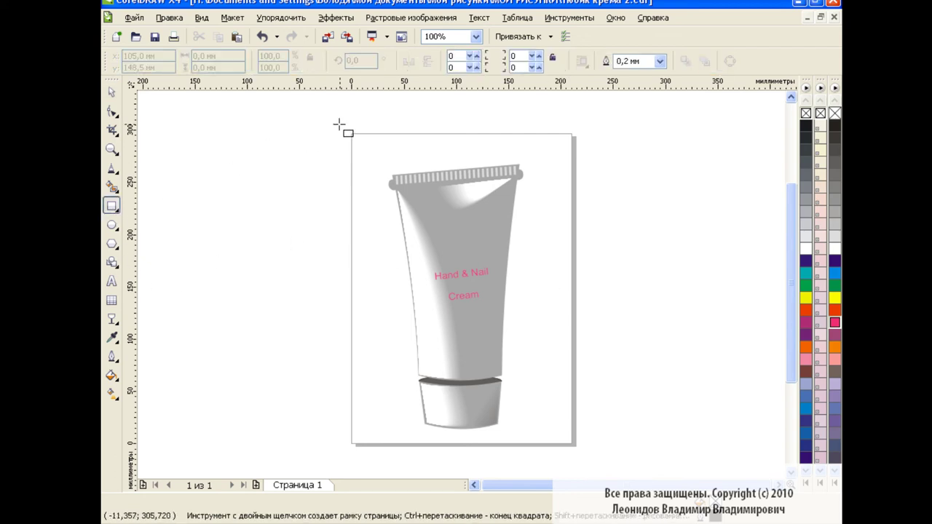
{"action": "left_click_drag", "start_coordinate": [333, 126], "coordinate": [598, 450]}
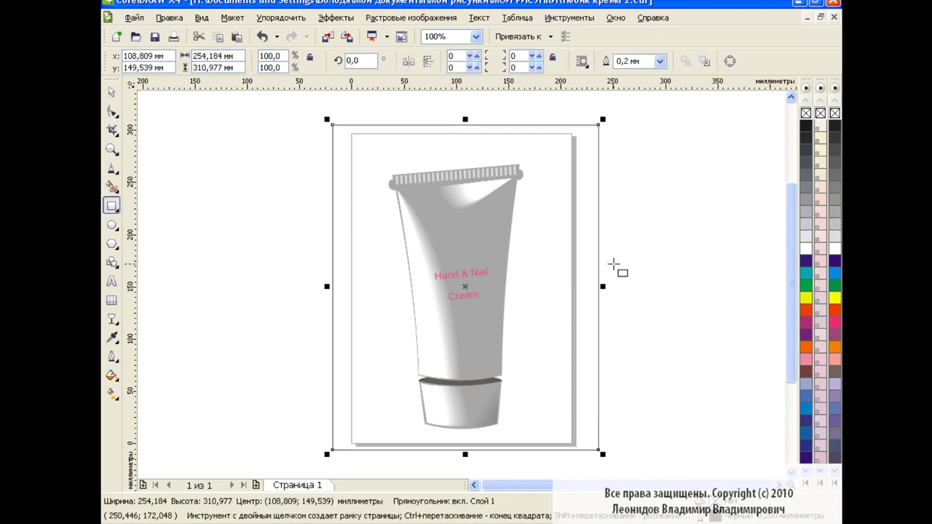
{"action": "left_click", "coordinate": [112, 376]}
{"action": "left_click", "coordinate": [153, 384]}
{"action": "left_click", "coordinate": [452, 357]}
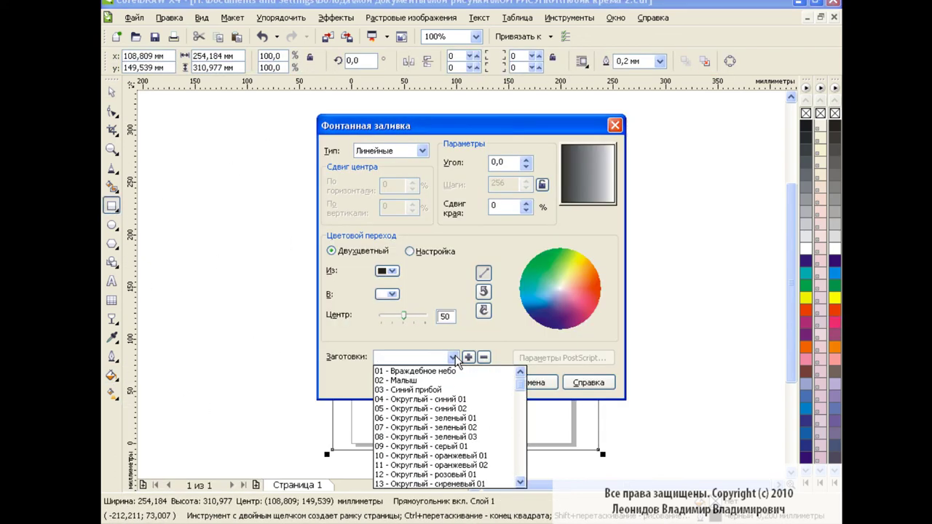
{"action": "left_click", "coordinate": [460, 437]}
{"action": "left_click", "coordinate": [488, 381]}
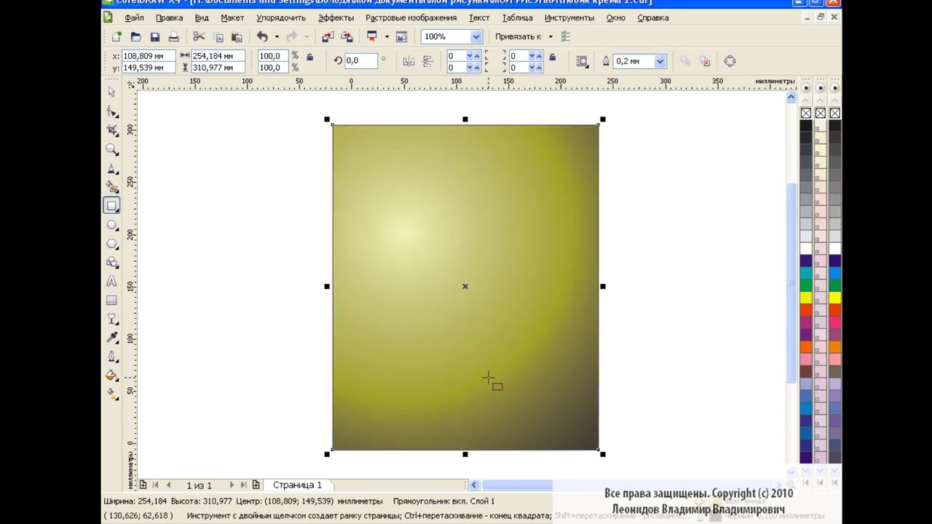
- Shift the grouped tube slightly right on the background
{"action": "key", "text": "space"}
{"action": "left_click", "coordinate": [254, 241]}
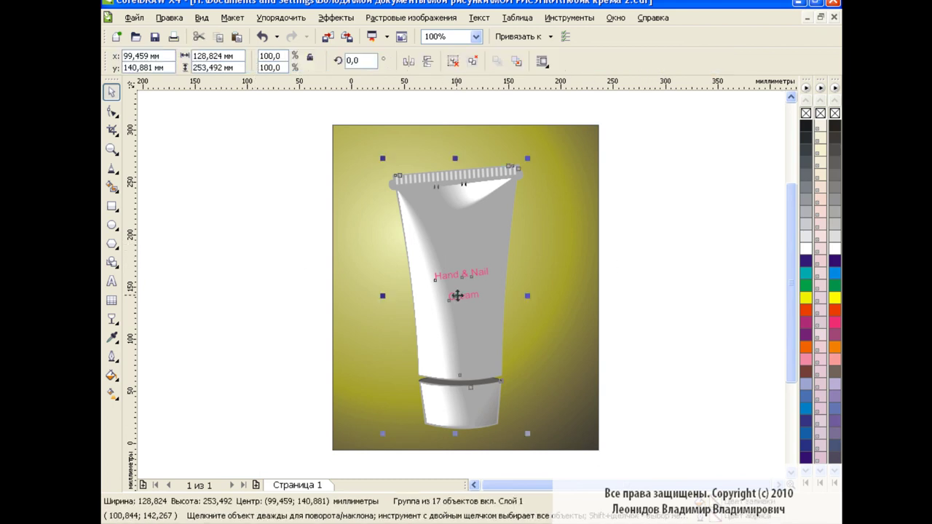
{"action": "mouse_move", "coordinate": [459, 294]}
{"action": "left_mouse_down"}
{"action": "mouse_move", "coordinate": [473, 291]}
{"action": "mouse_move", "coordinate": [466, 315]}
{"action": "left_mouse_up"}
{"action": "left_click", "coordinate": [663, 234]}
{"action": "left_click", "coordinate": [476, 281]}
{"action": "left_click", "coordinate": [622, 258]}
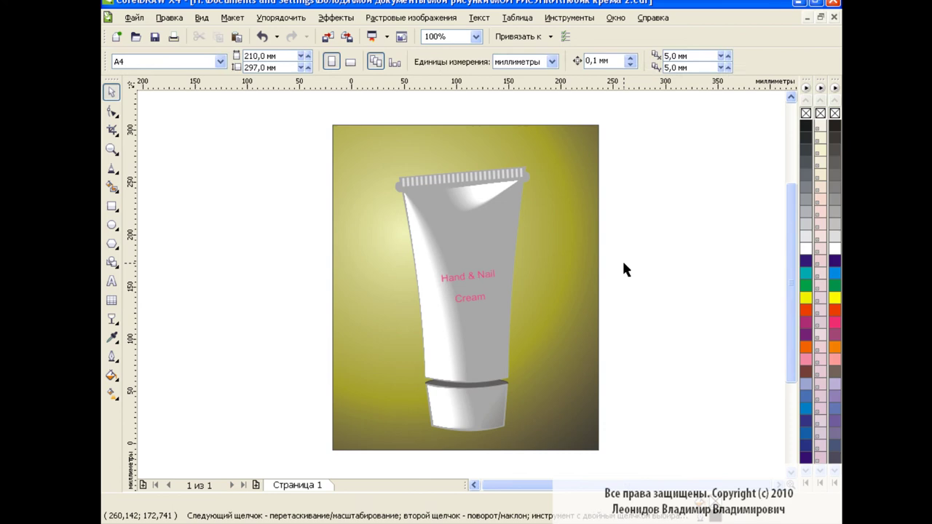